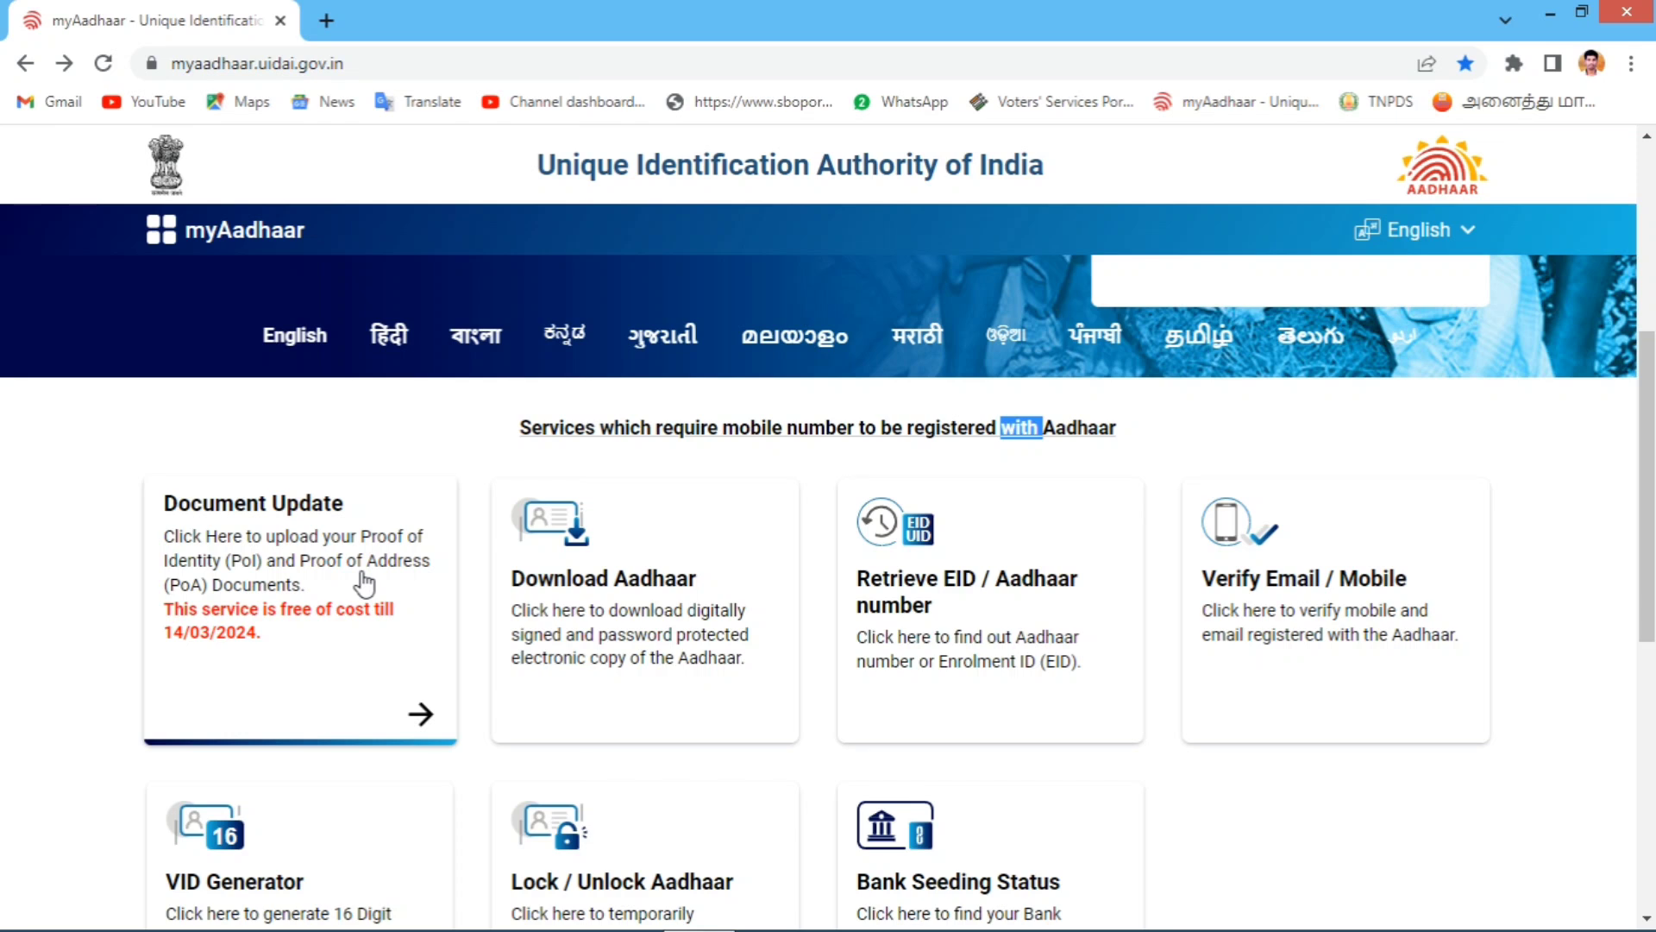
- Open Document Update and expand the 'What to submit?' and 'How to submit?' guidance sections
click(367, 583)
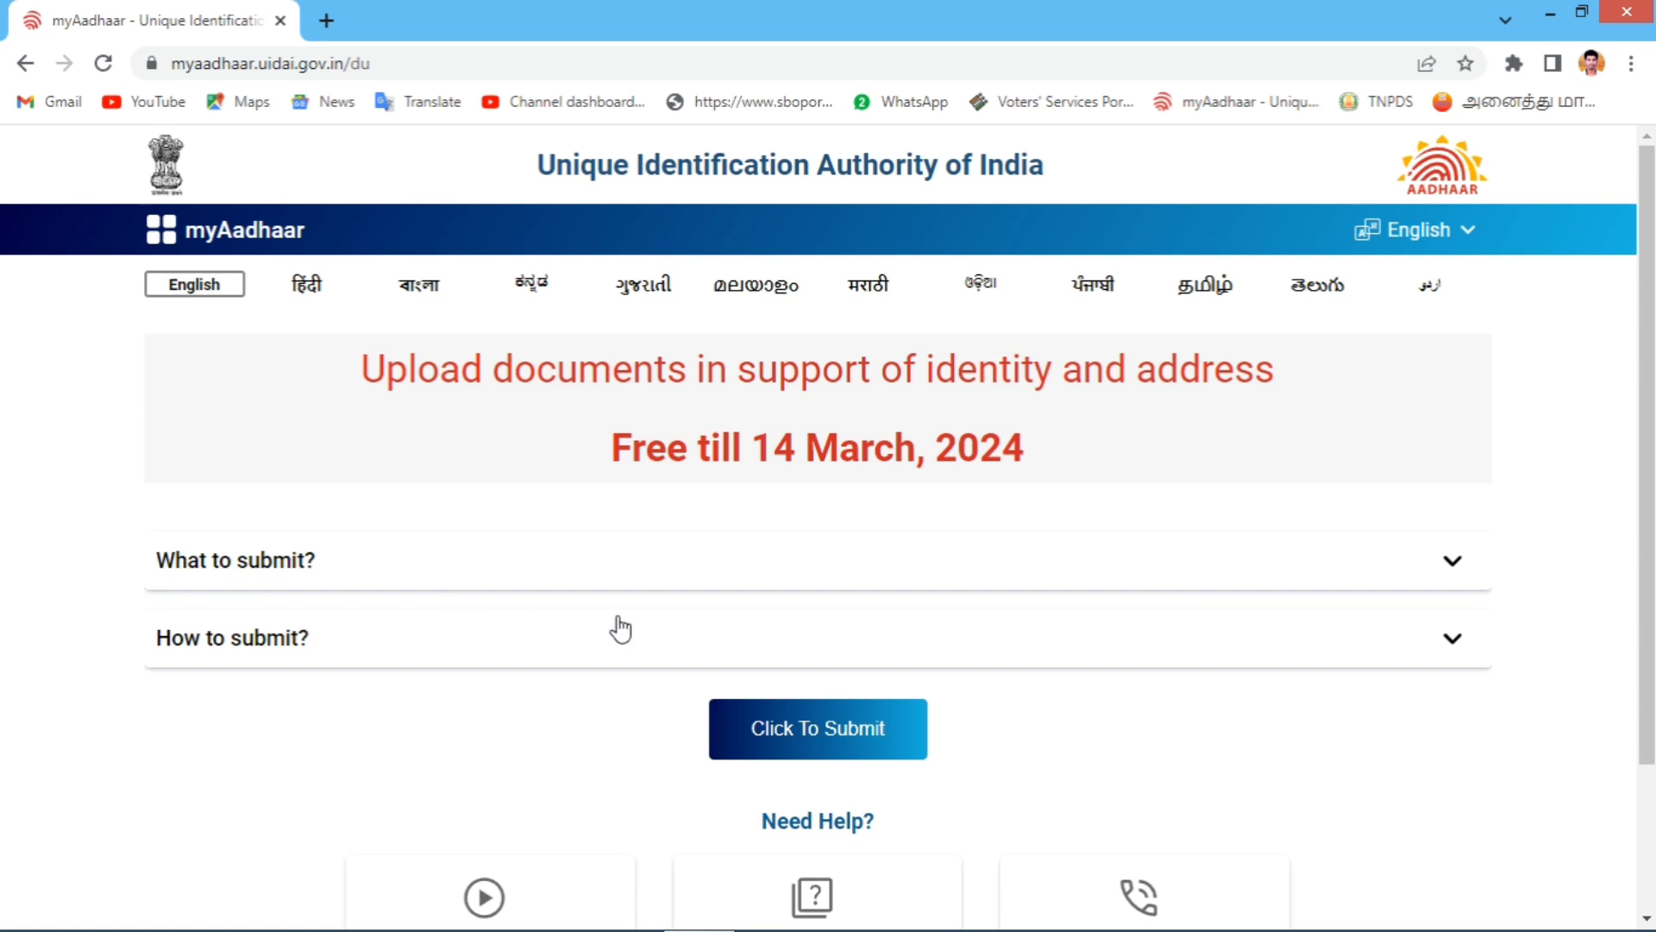
click(1453, 565)
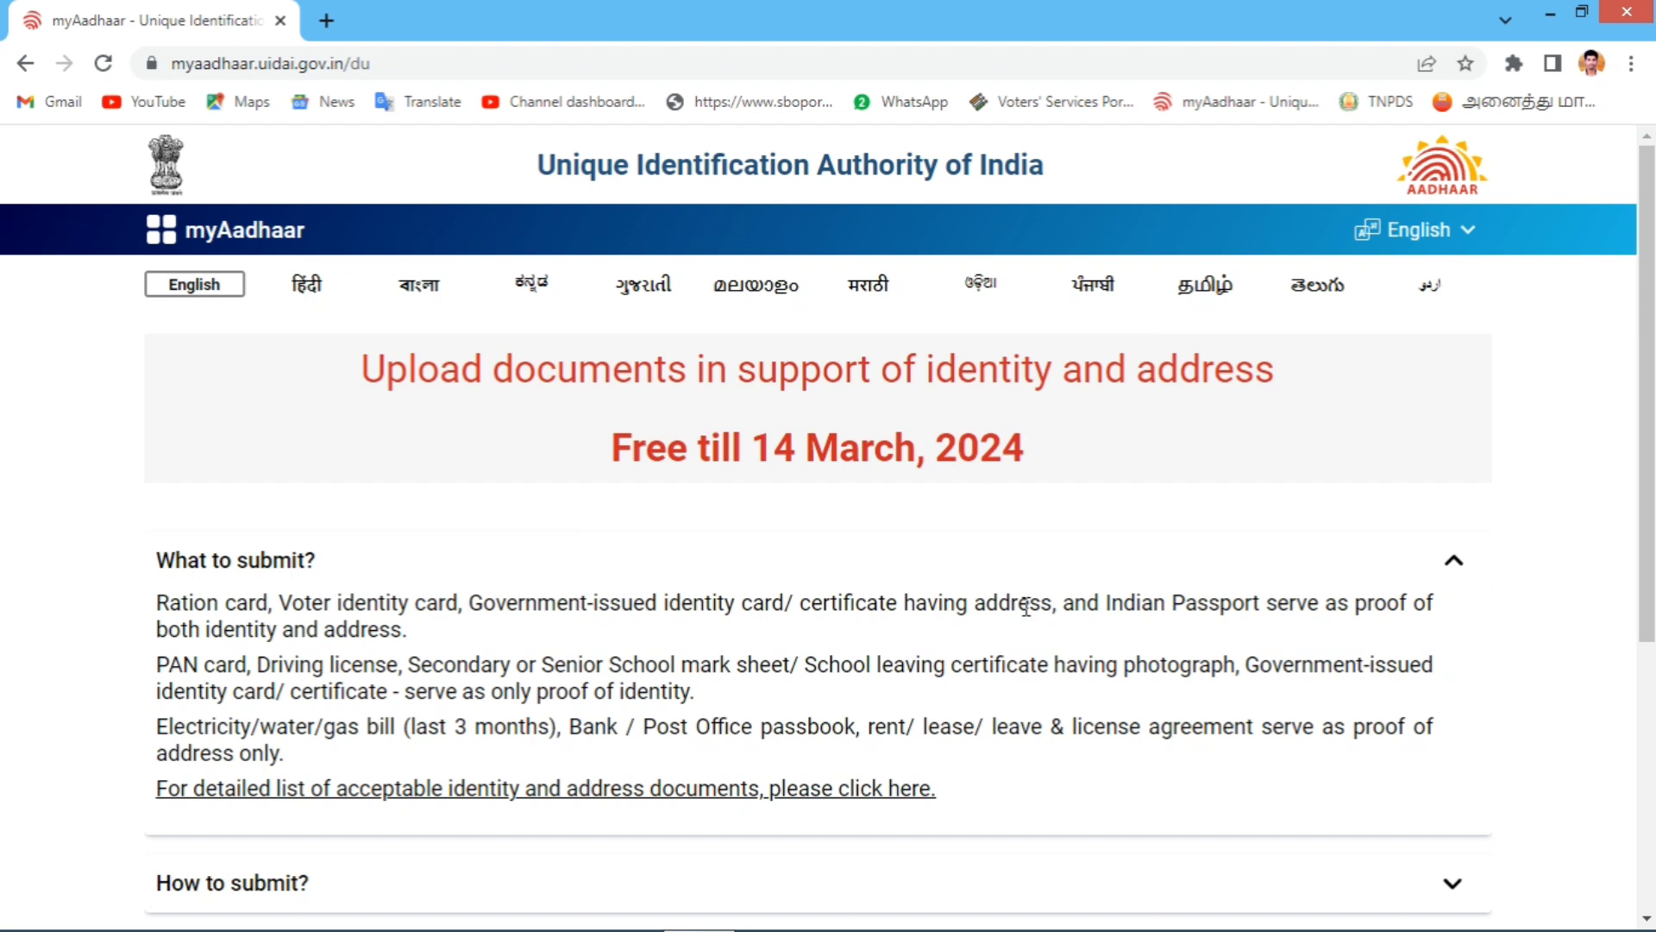
scroll(1054, 618, down, 2)
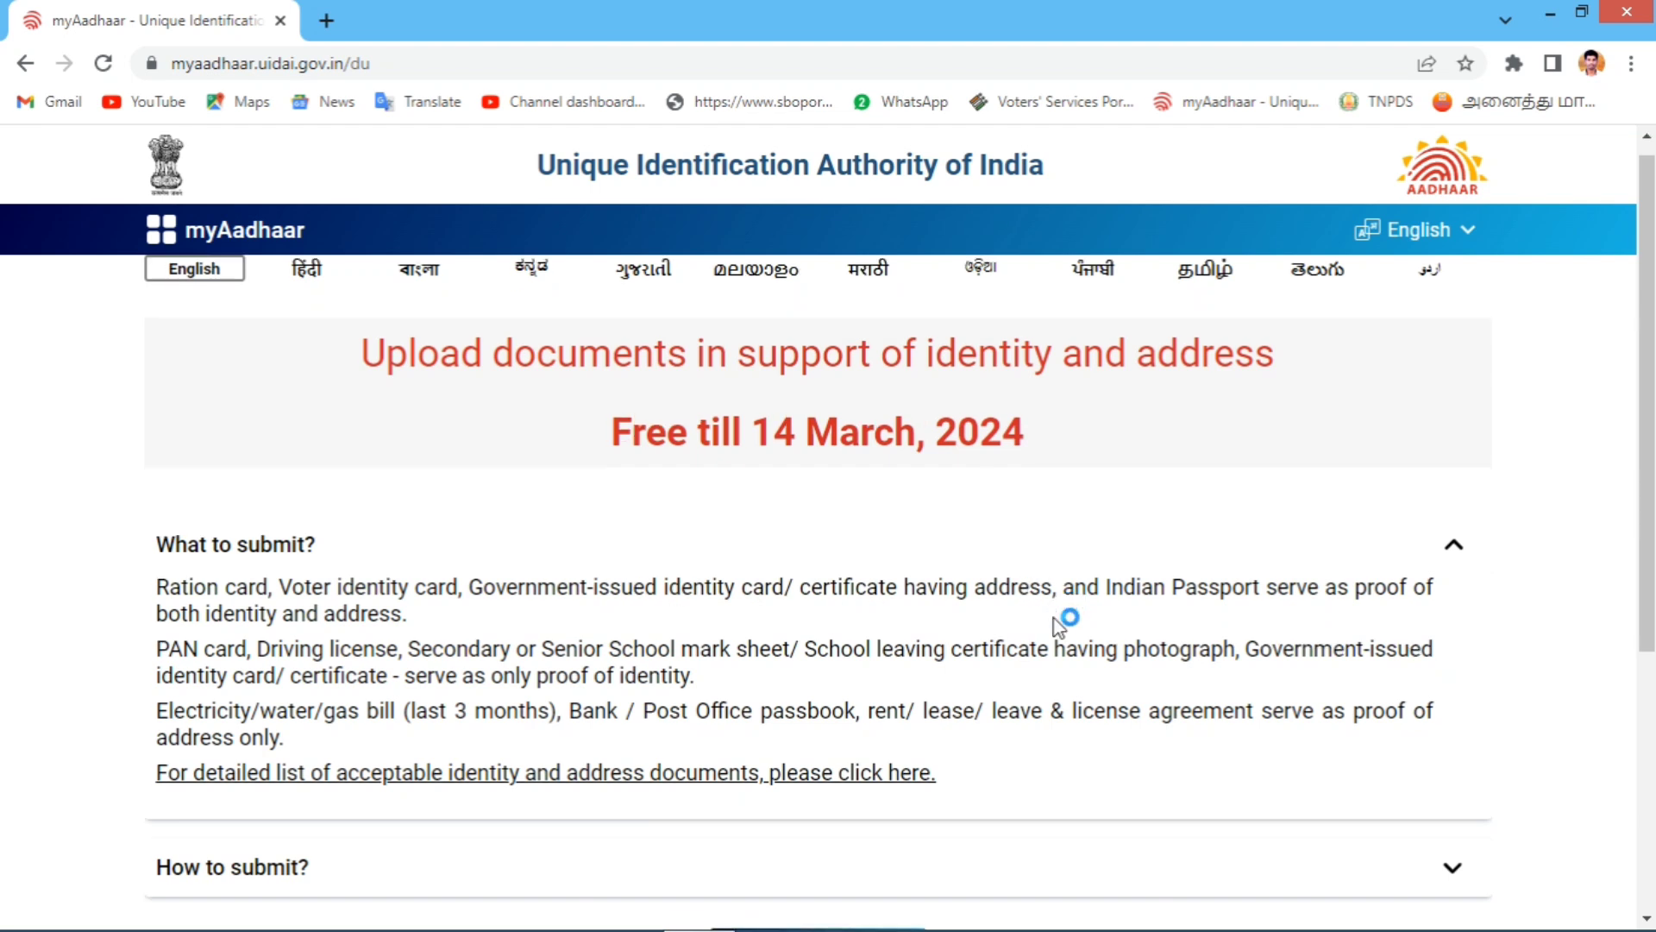
click(621, 761)
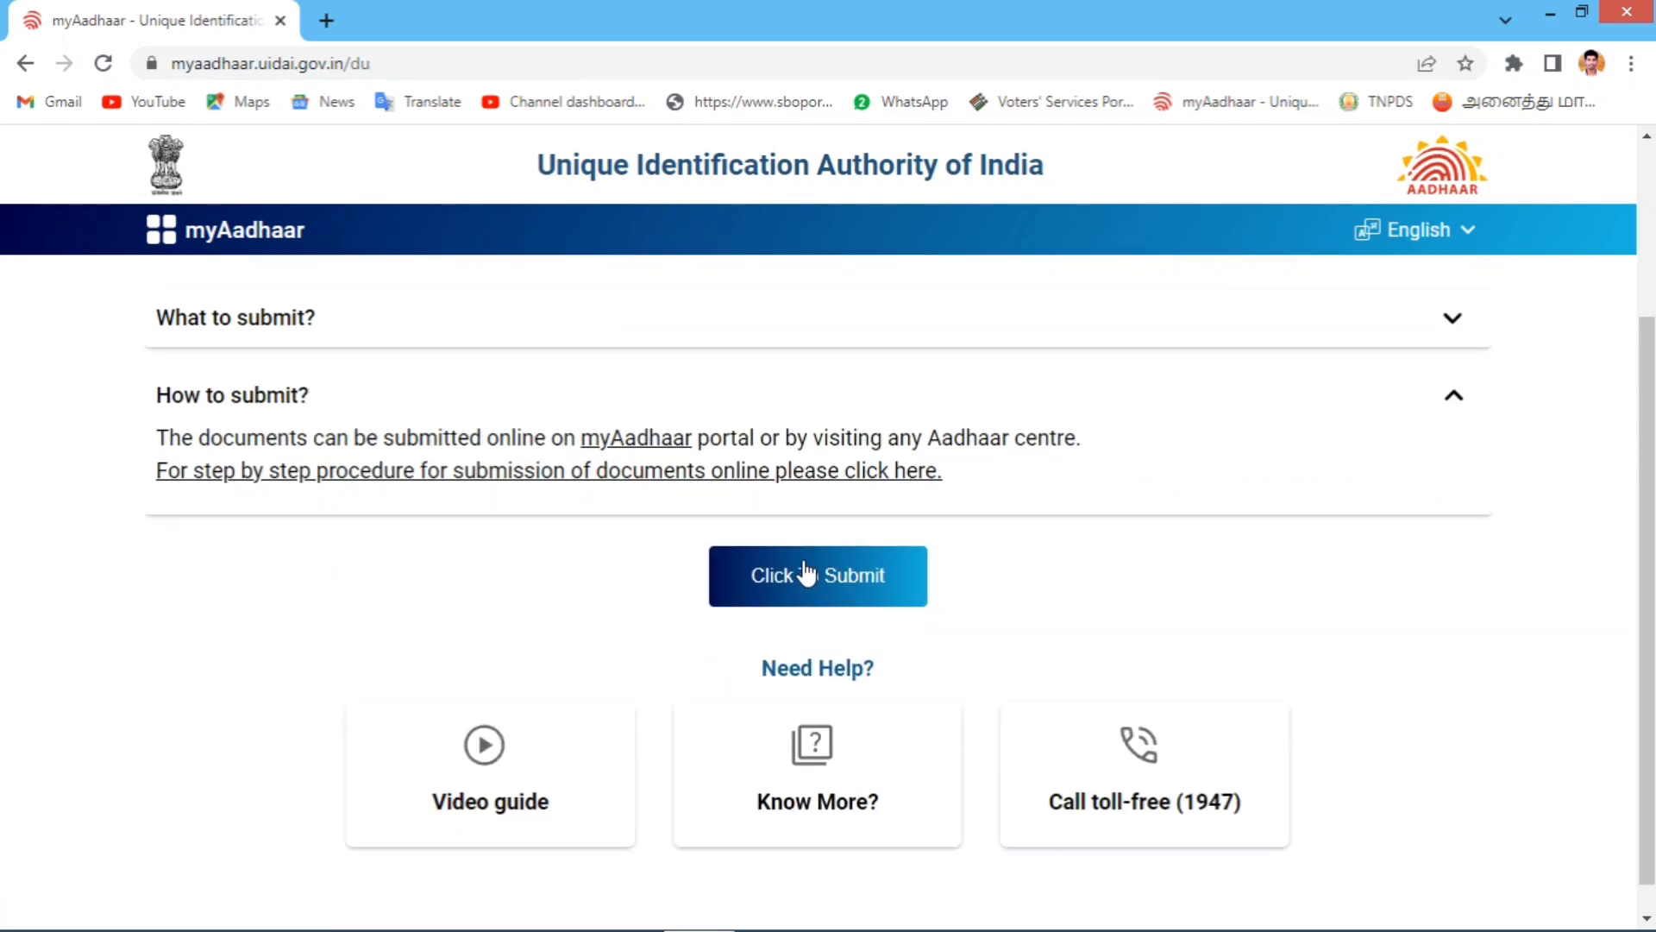
- Choose online submission, enter the Aadhaar number and the captcha, and request a login OTP
click(833, 586)
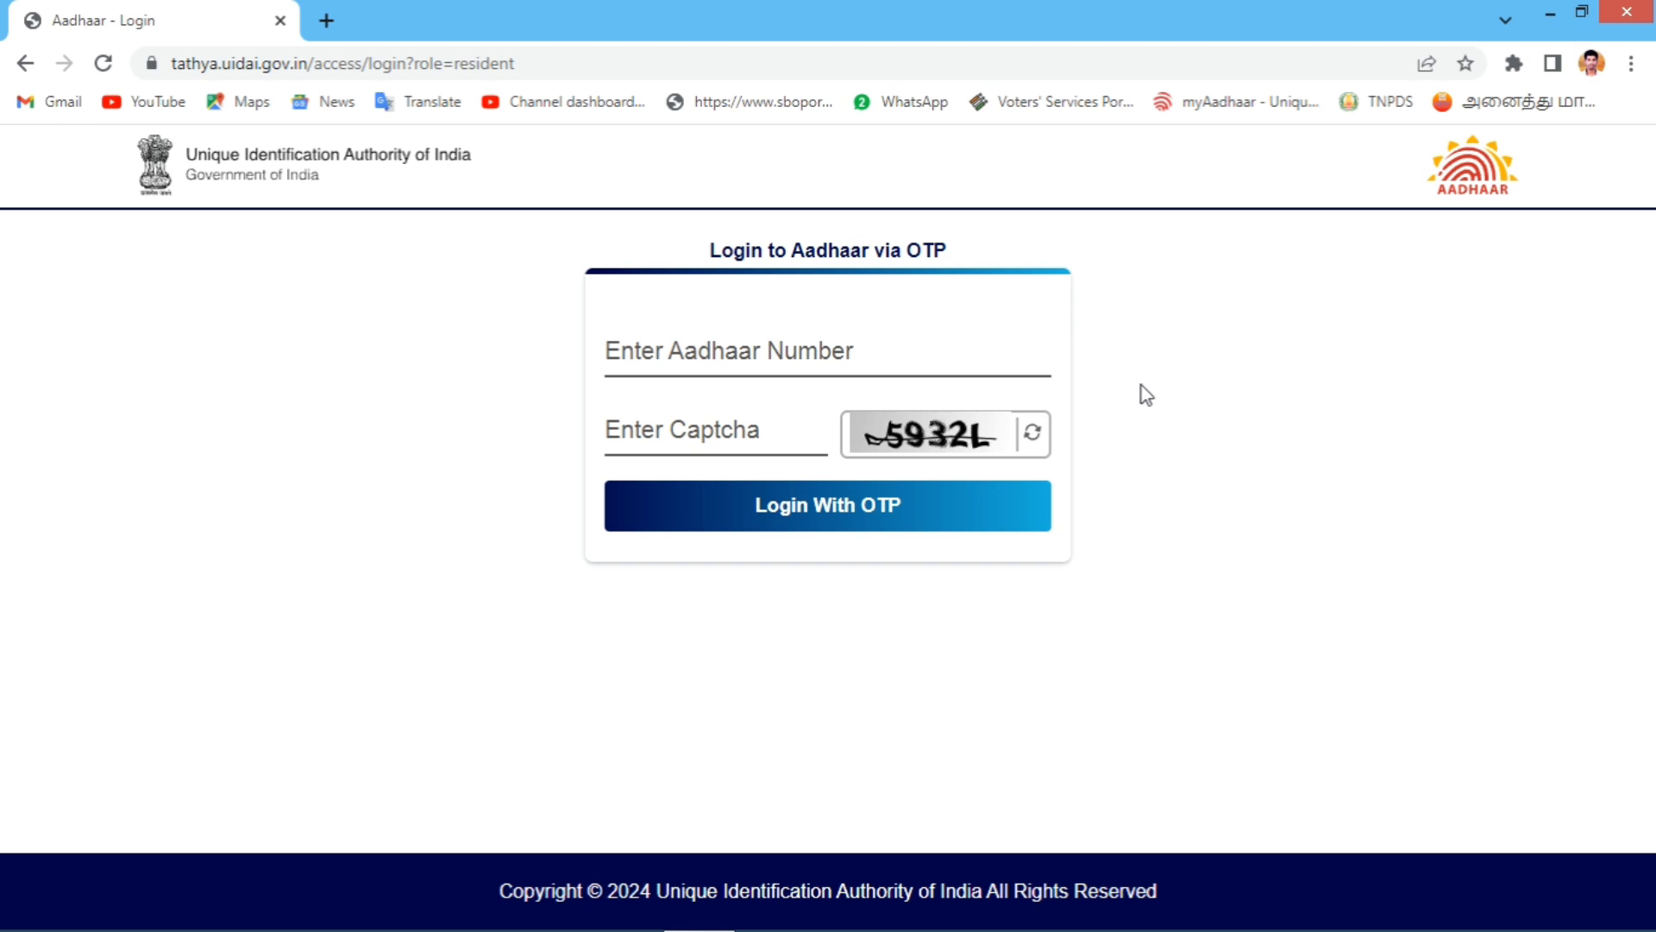
click(977, 363)
text(3*)
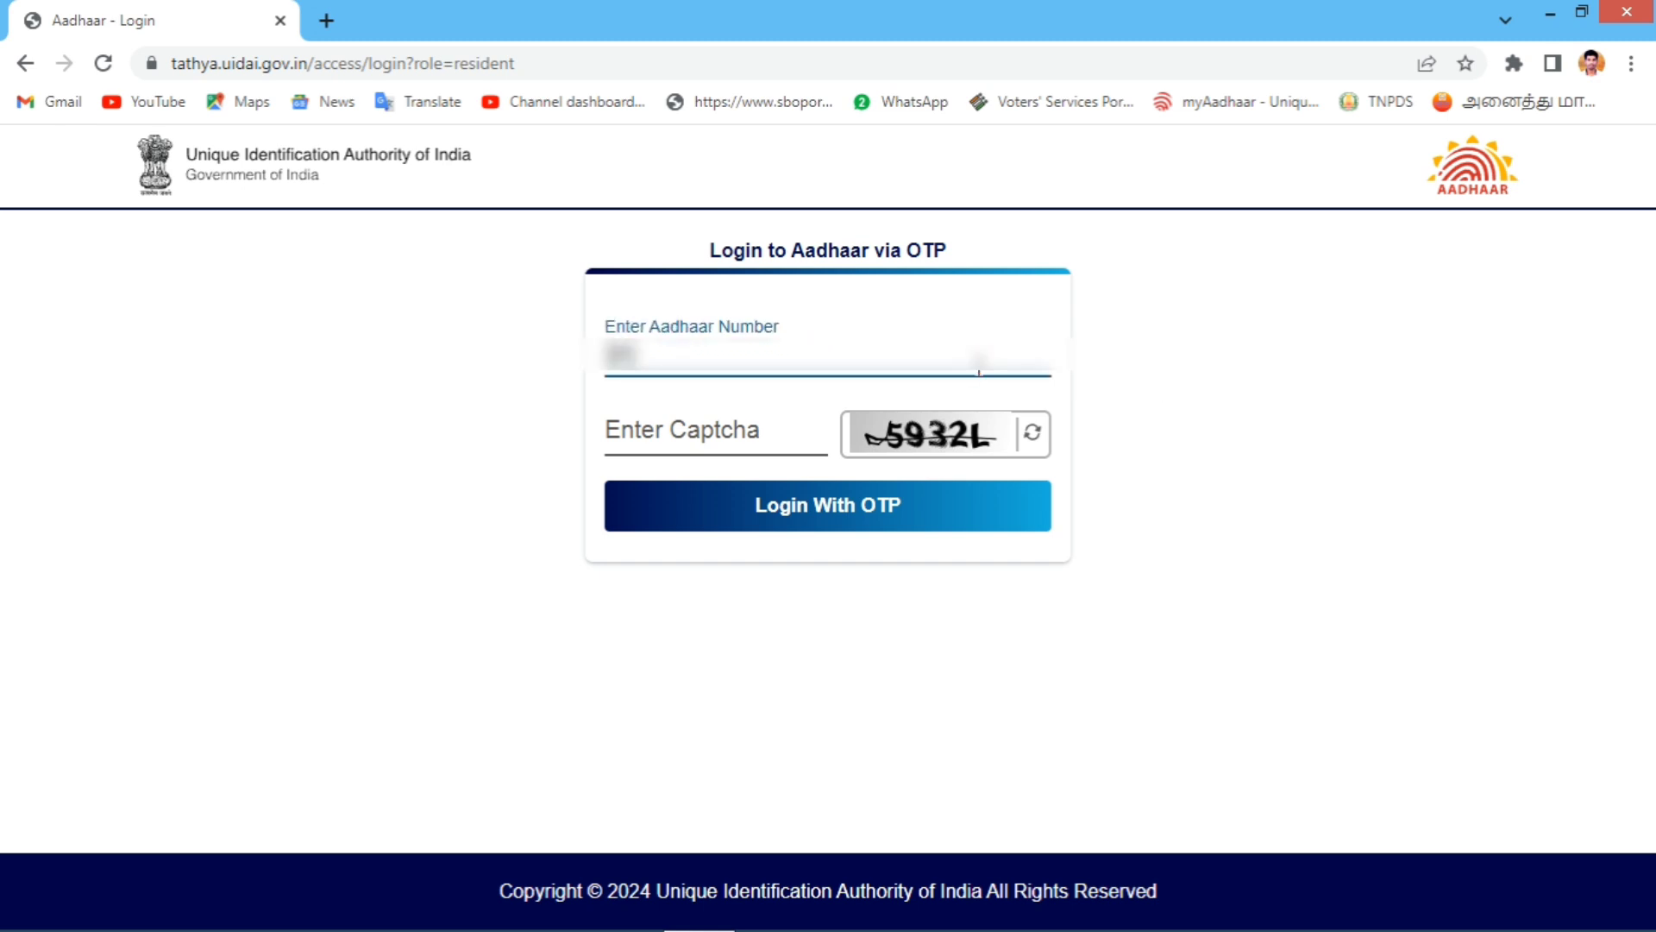
click(764, 420)
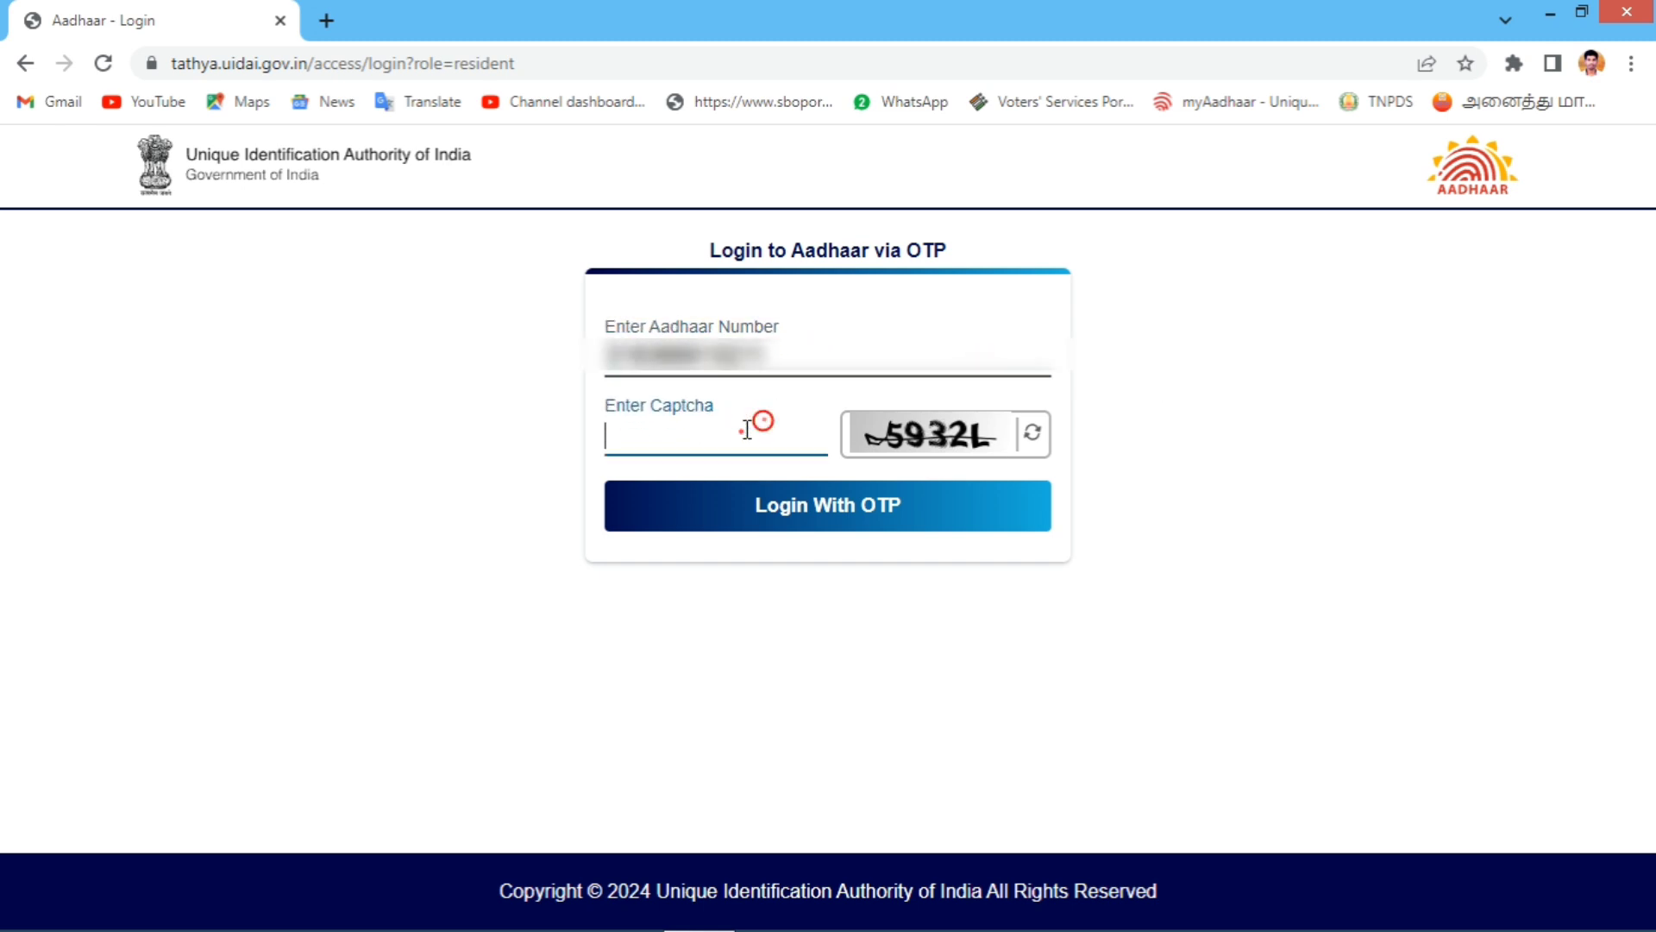
click(742, 430)
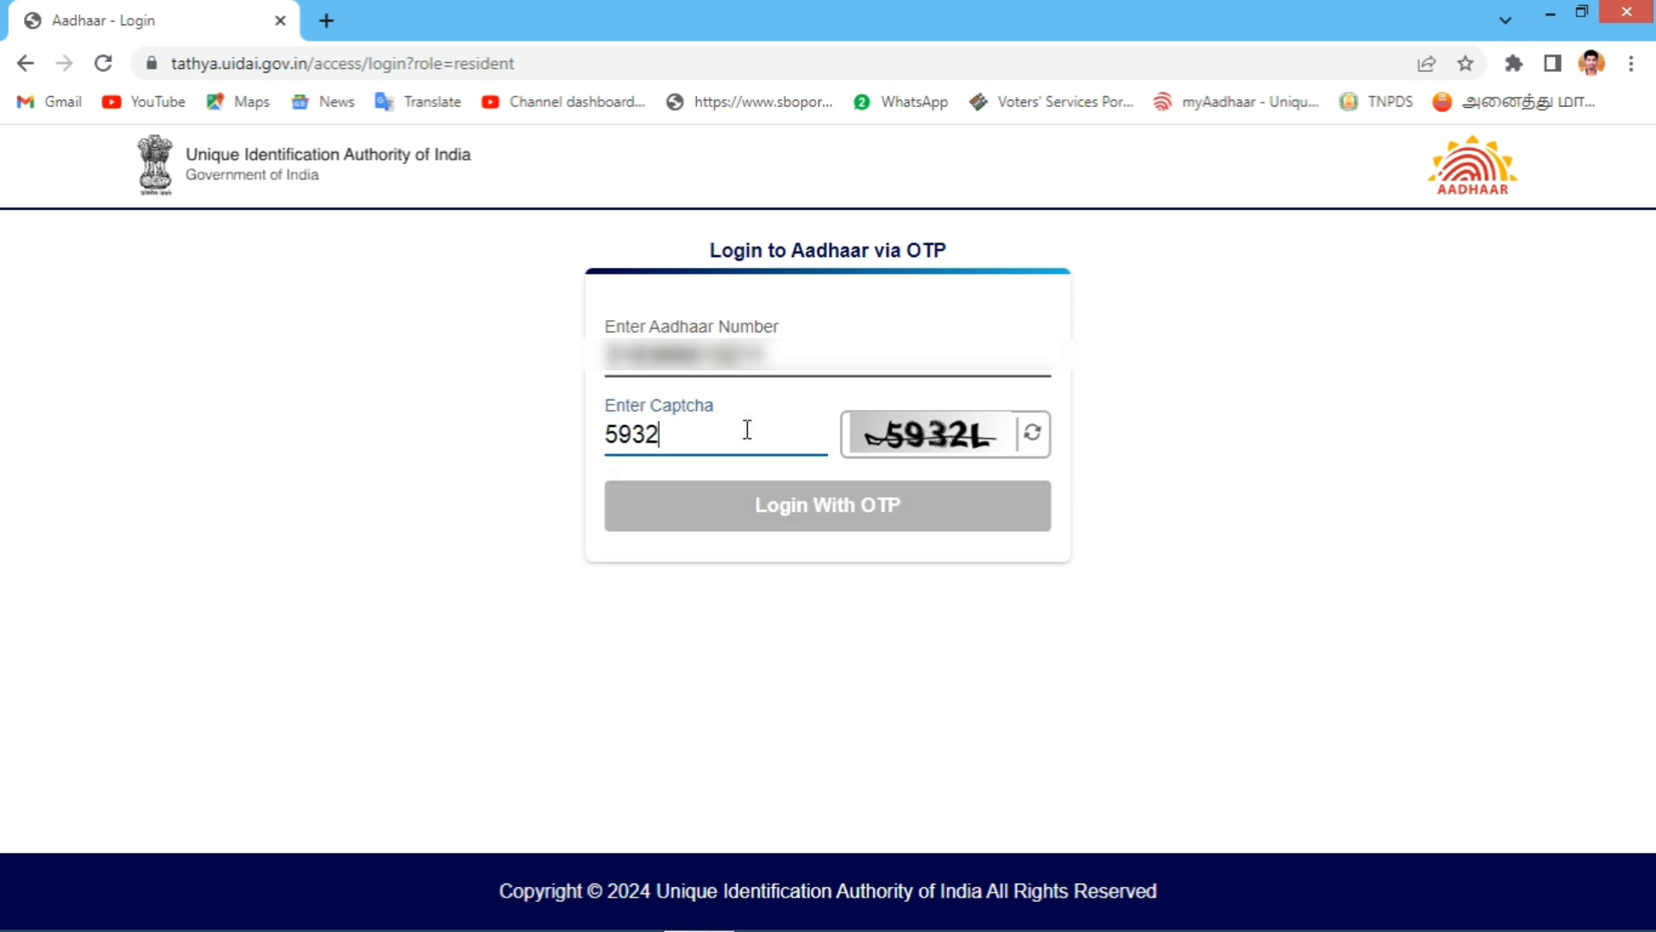
click(847, 500)
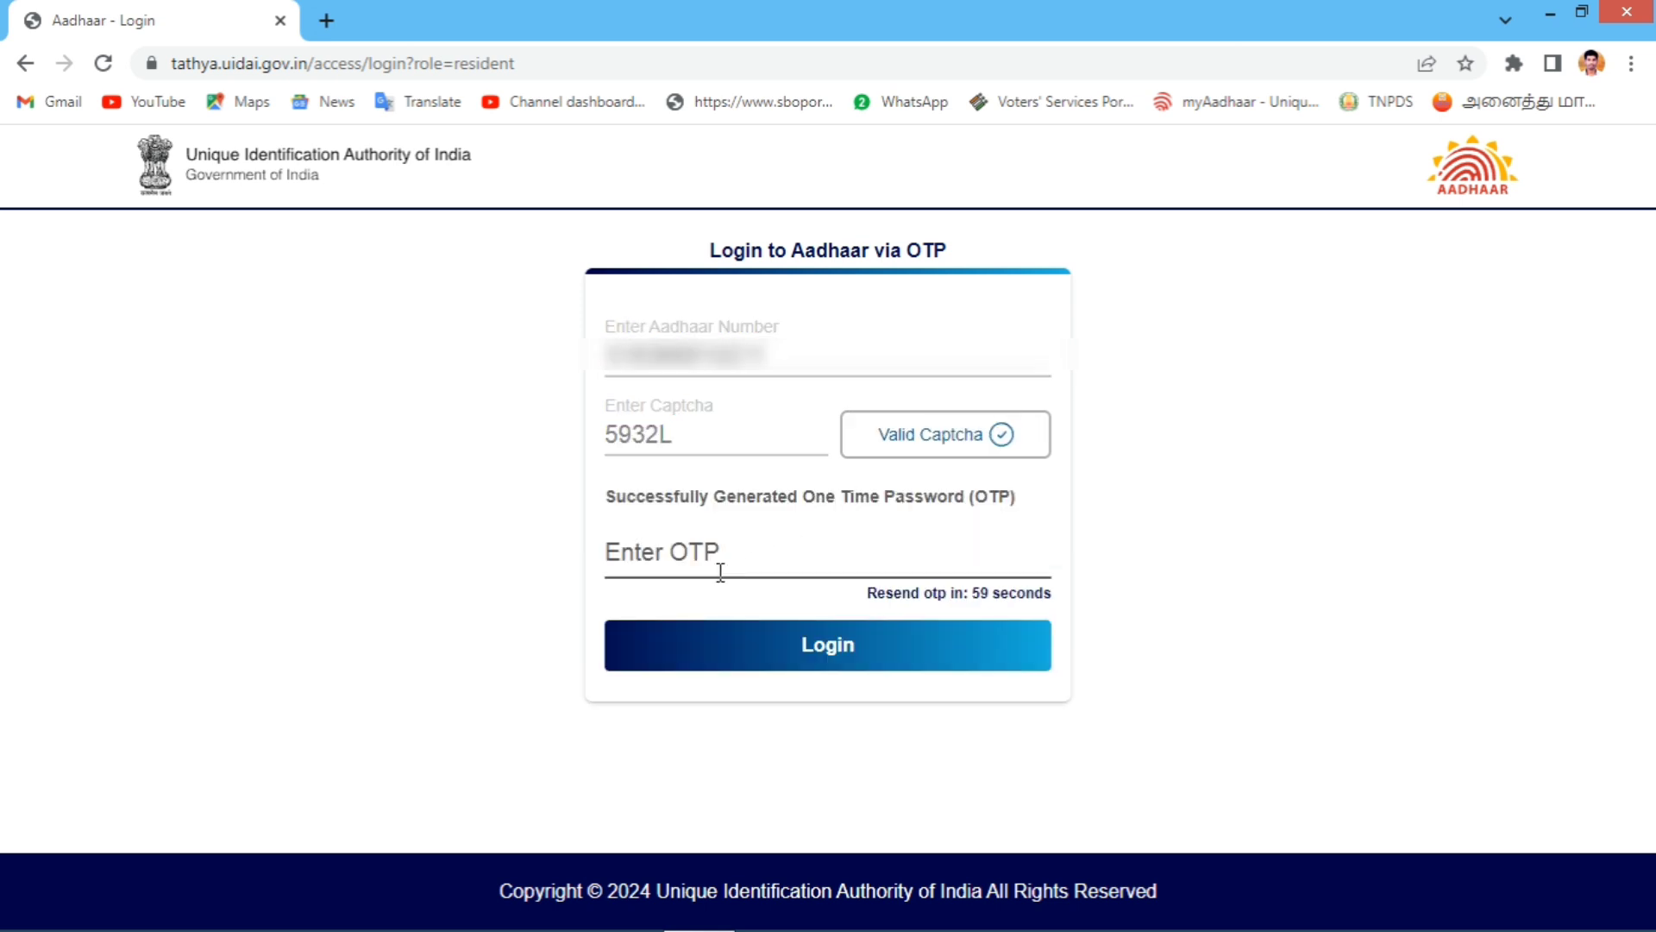
- Enter the received one-time password and log in to myAadhaar
click(736, 549)
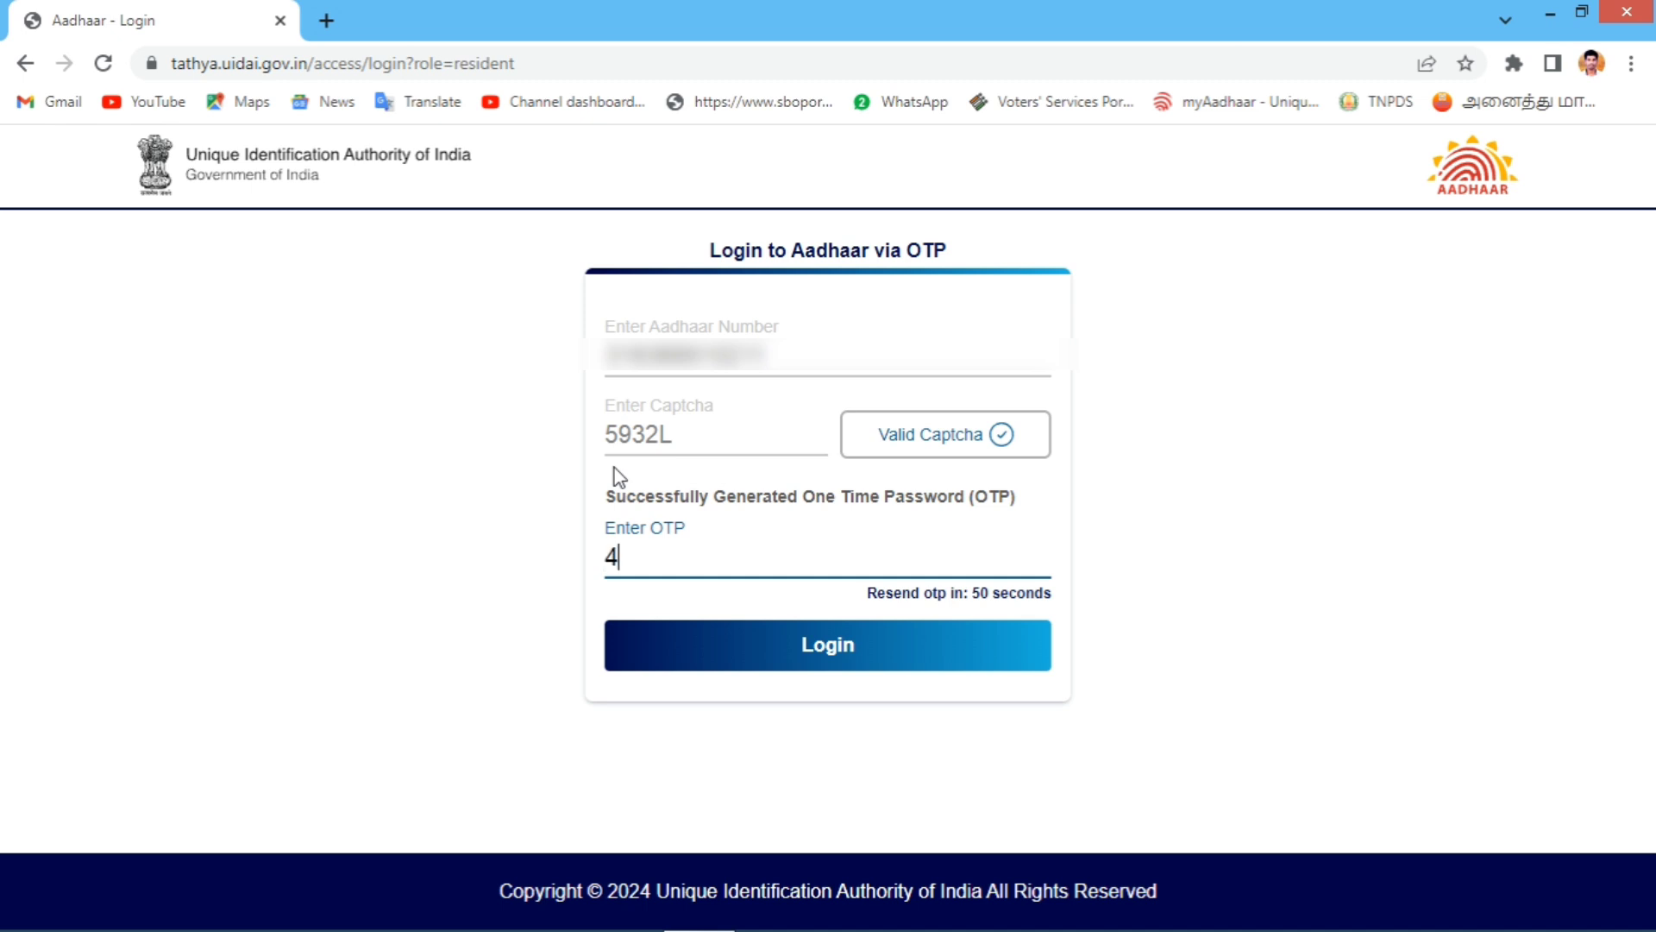
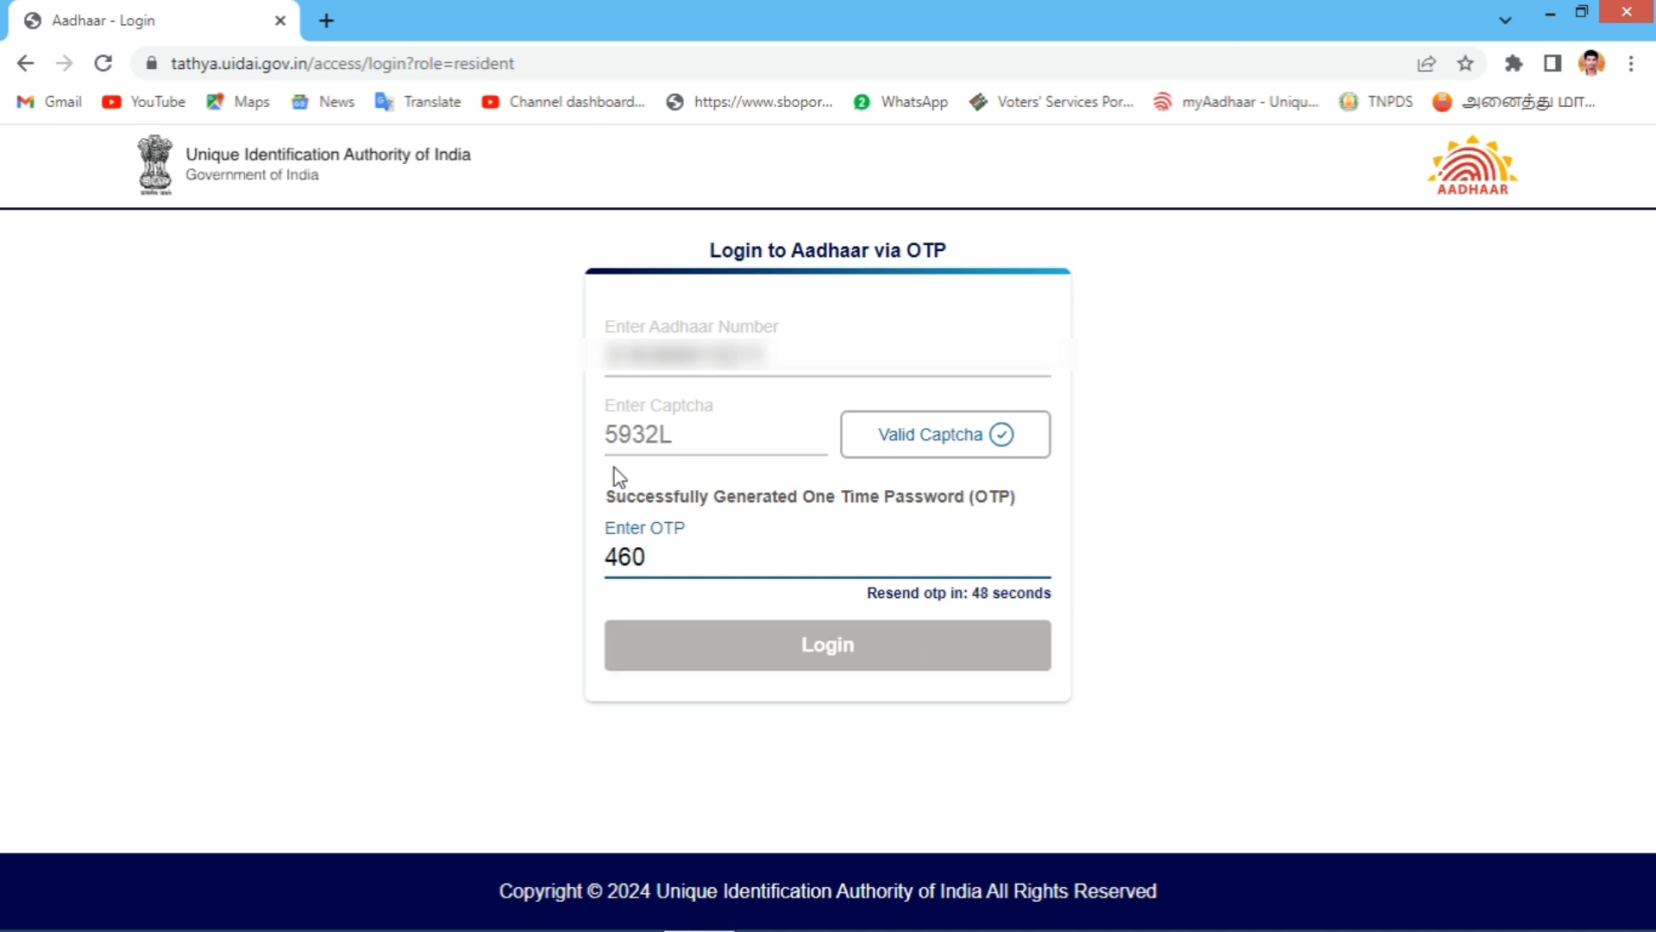
click(776, 642)
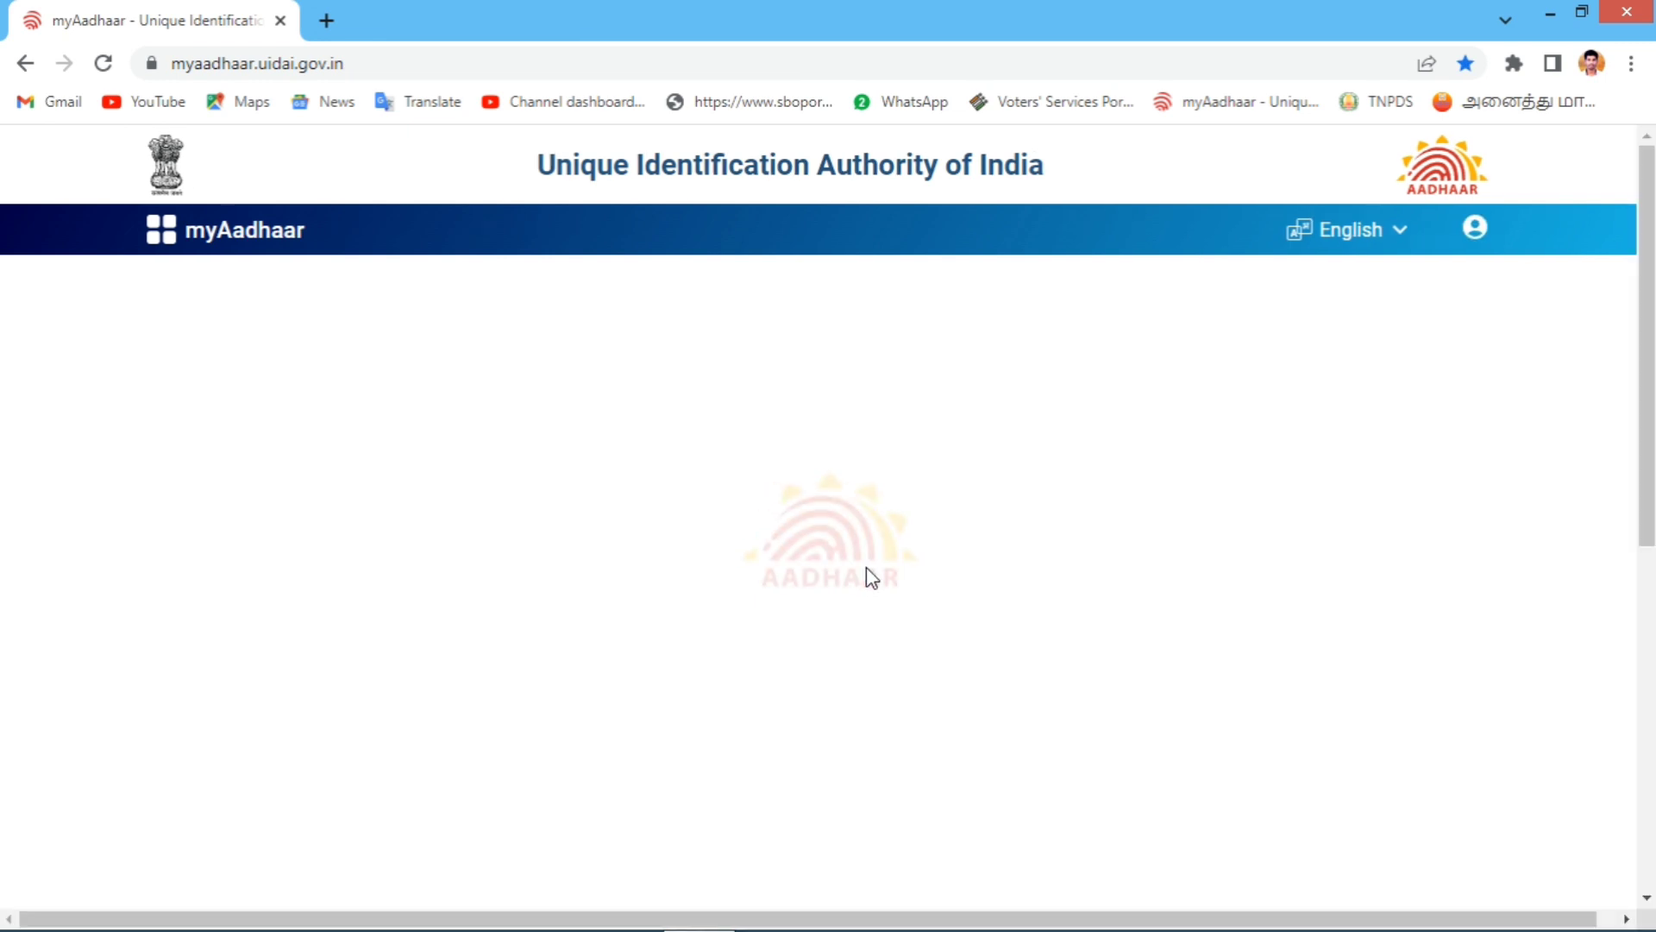
- Close the profile card and continue past the how-it-works page to the demographic details
click(1469, 232)
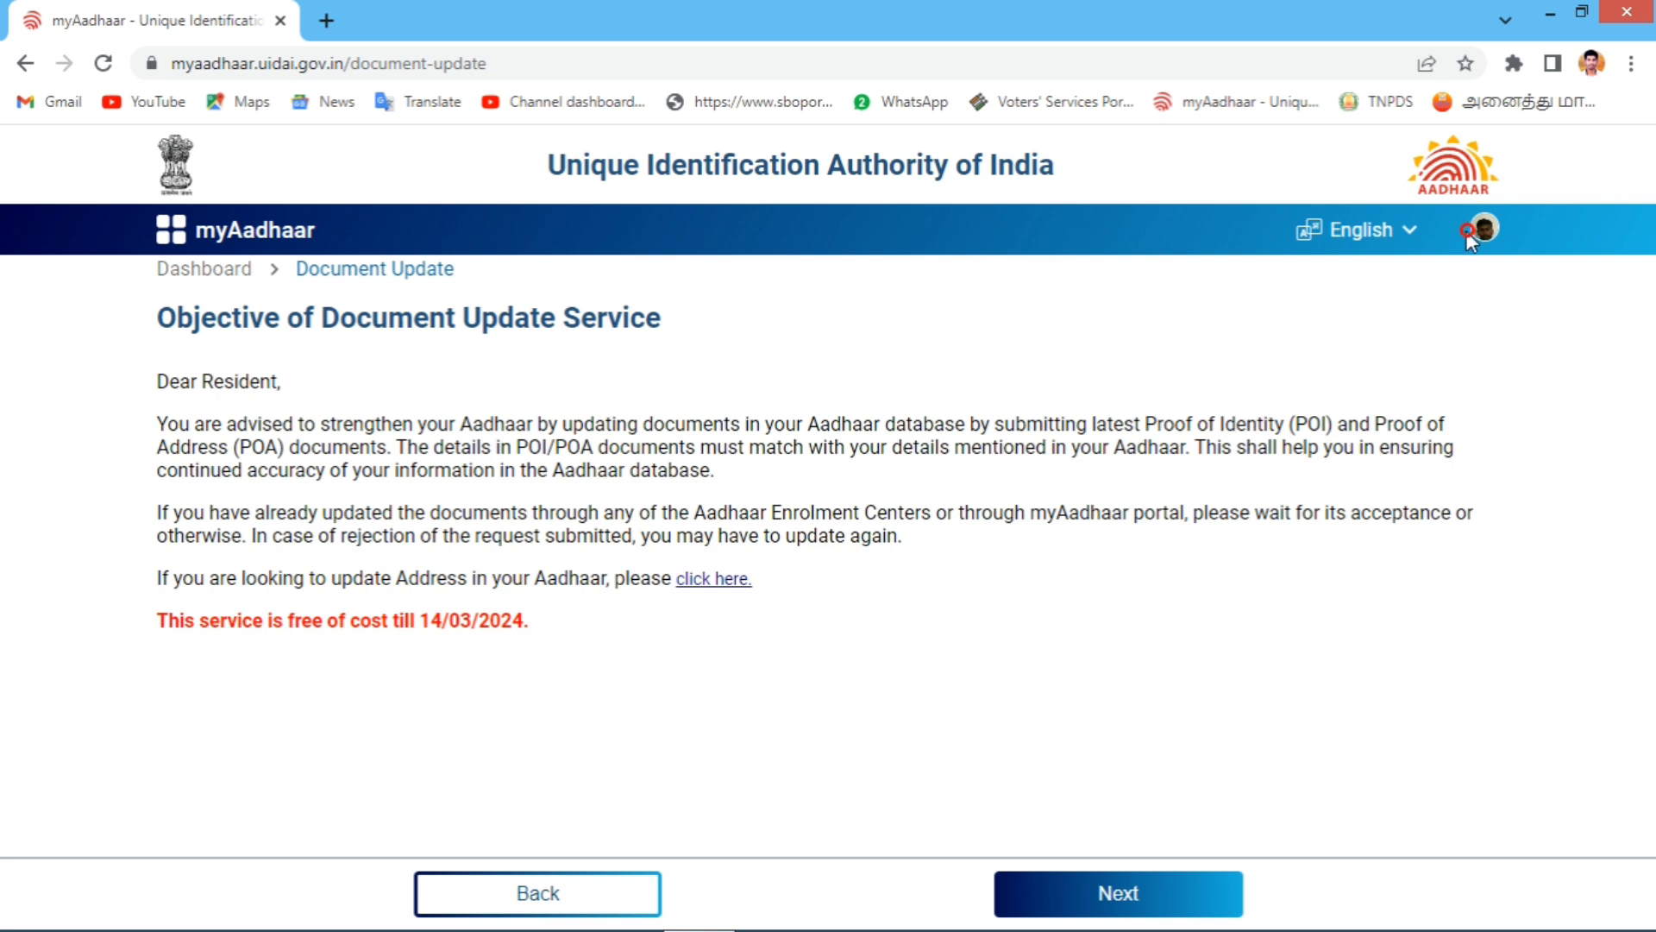
click(1471, 232)
click(1481, 230)
click(1121, 893)
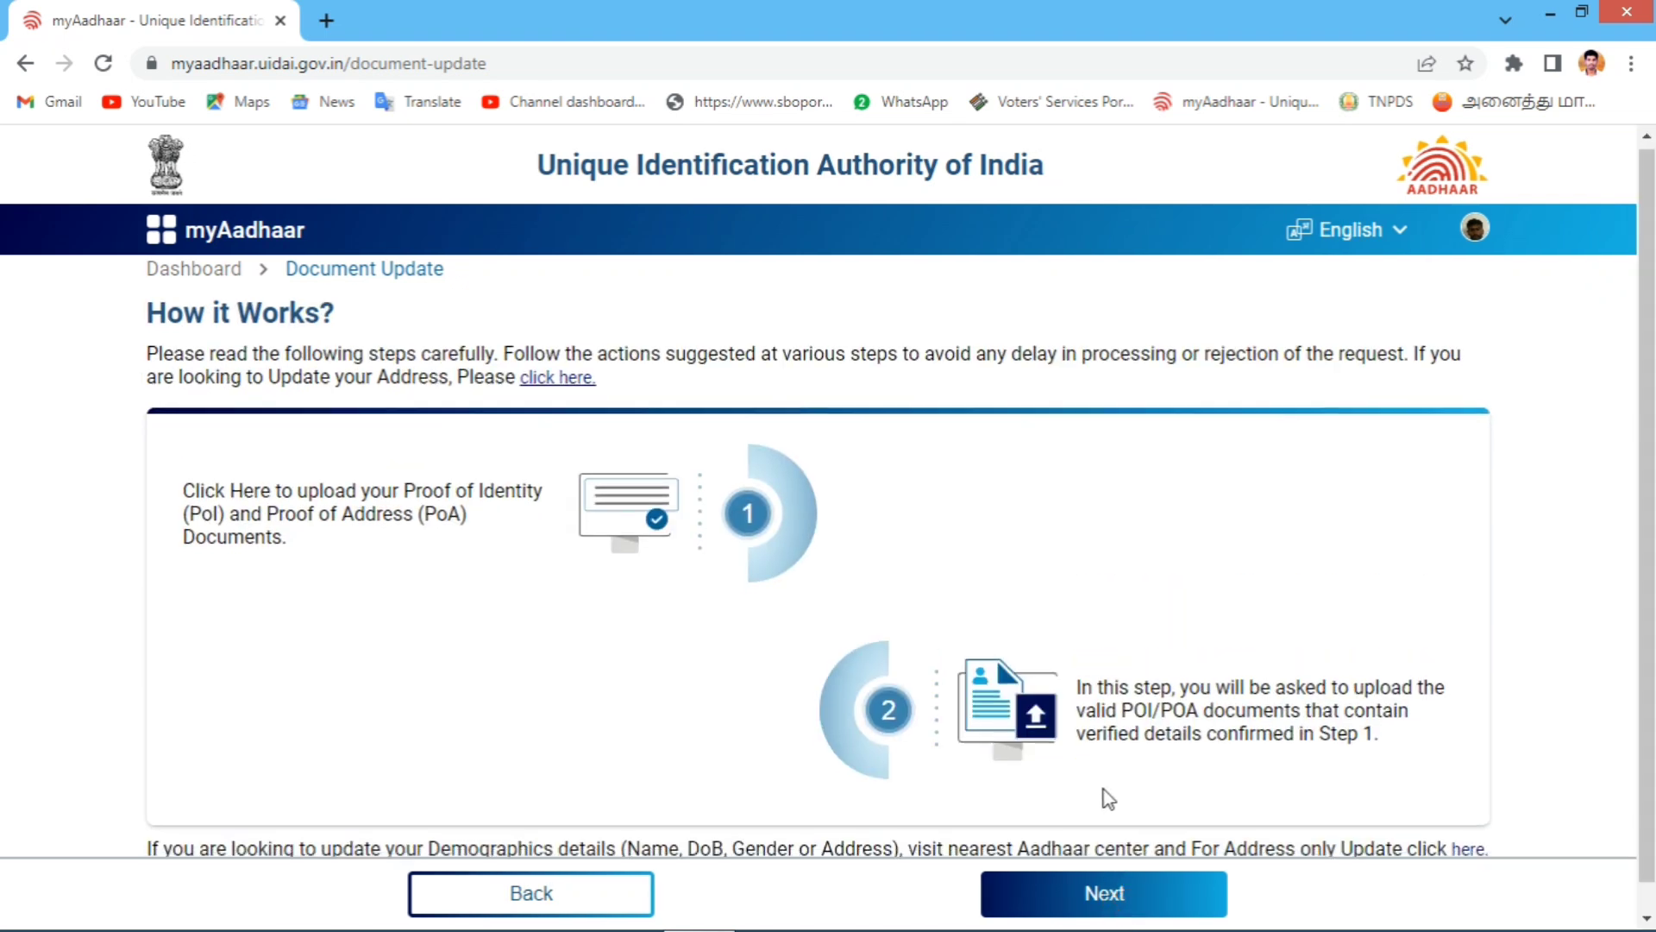
scroll(1113, 804, down, 1)
click(1127, 897)
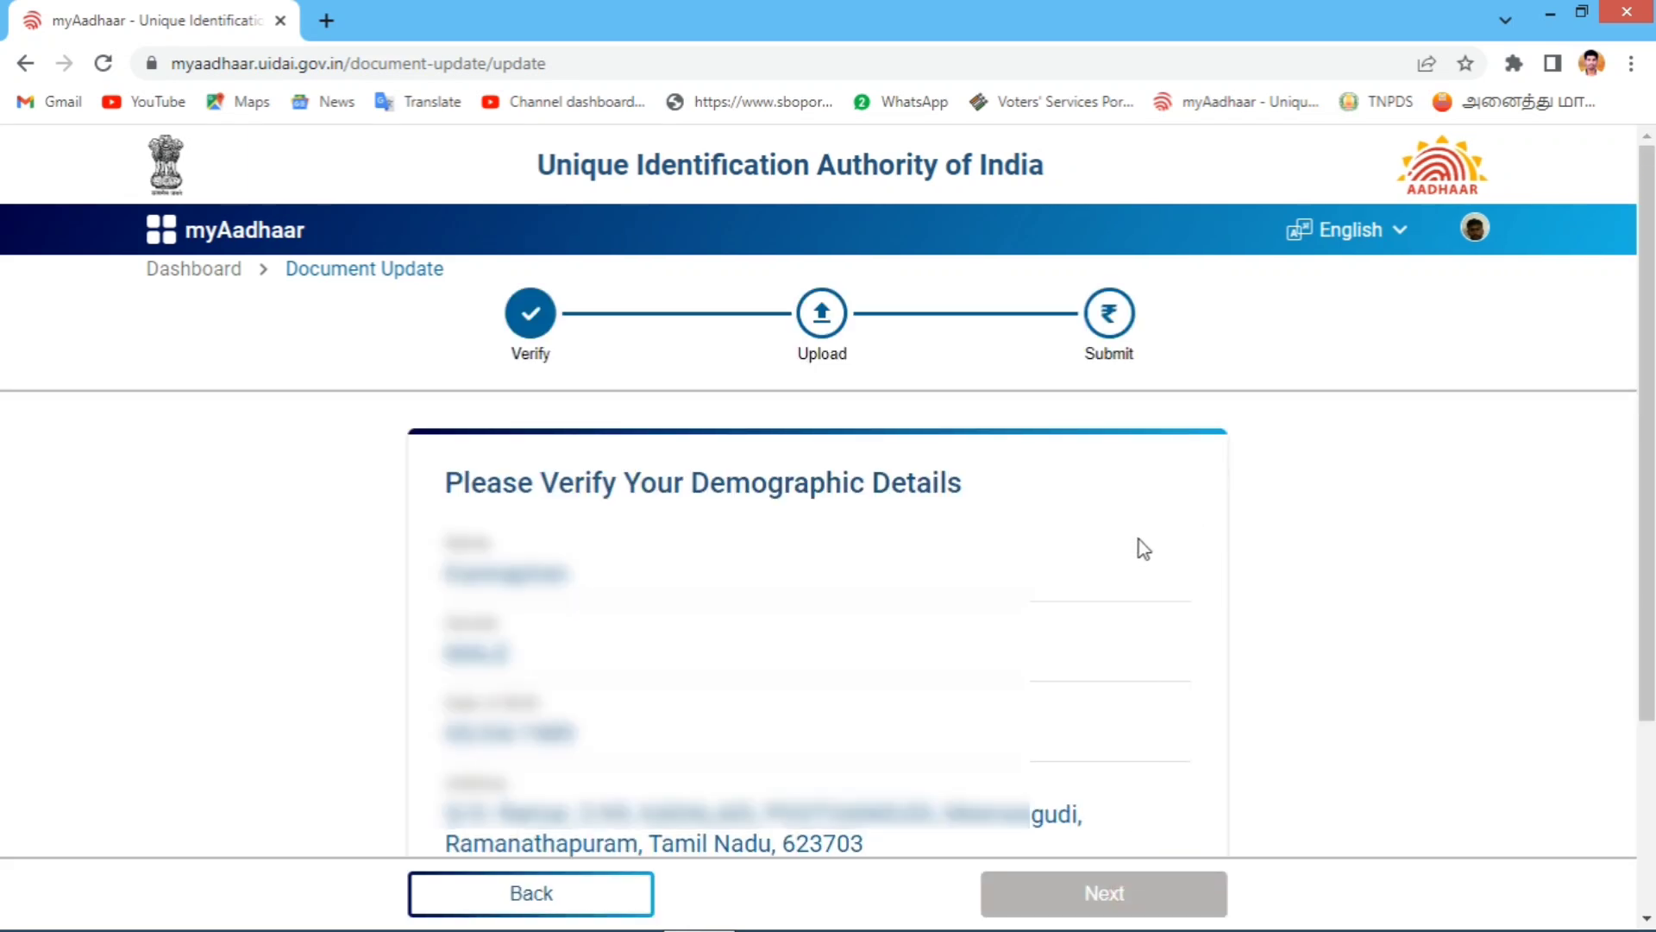
- Tick 'I verify that the above details are correct' and continue to document upload
scroll(872, 578, down, 3)
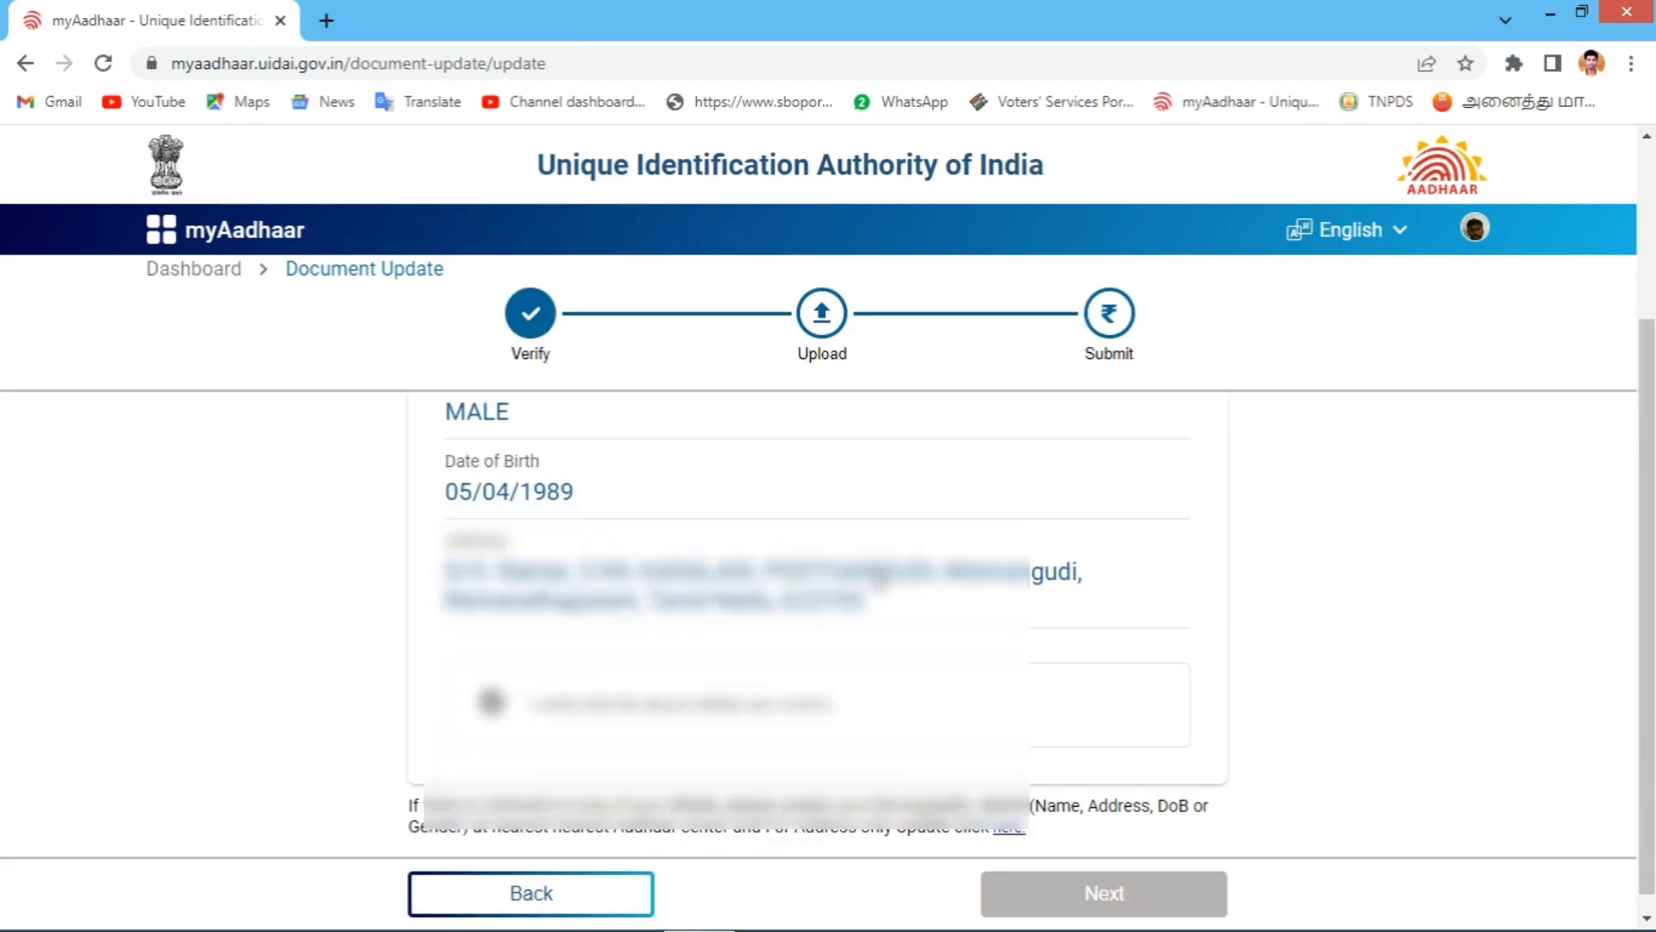
scroll(878, 578, down, 1)
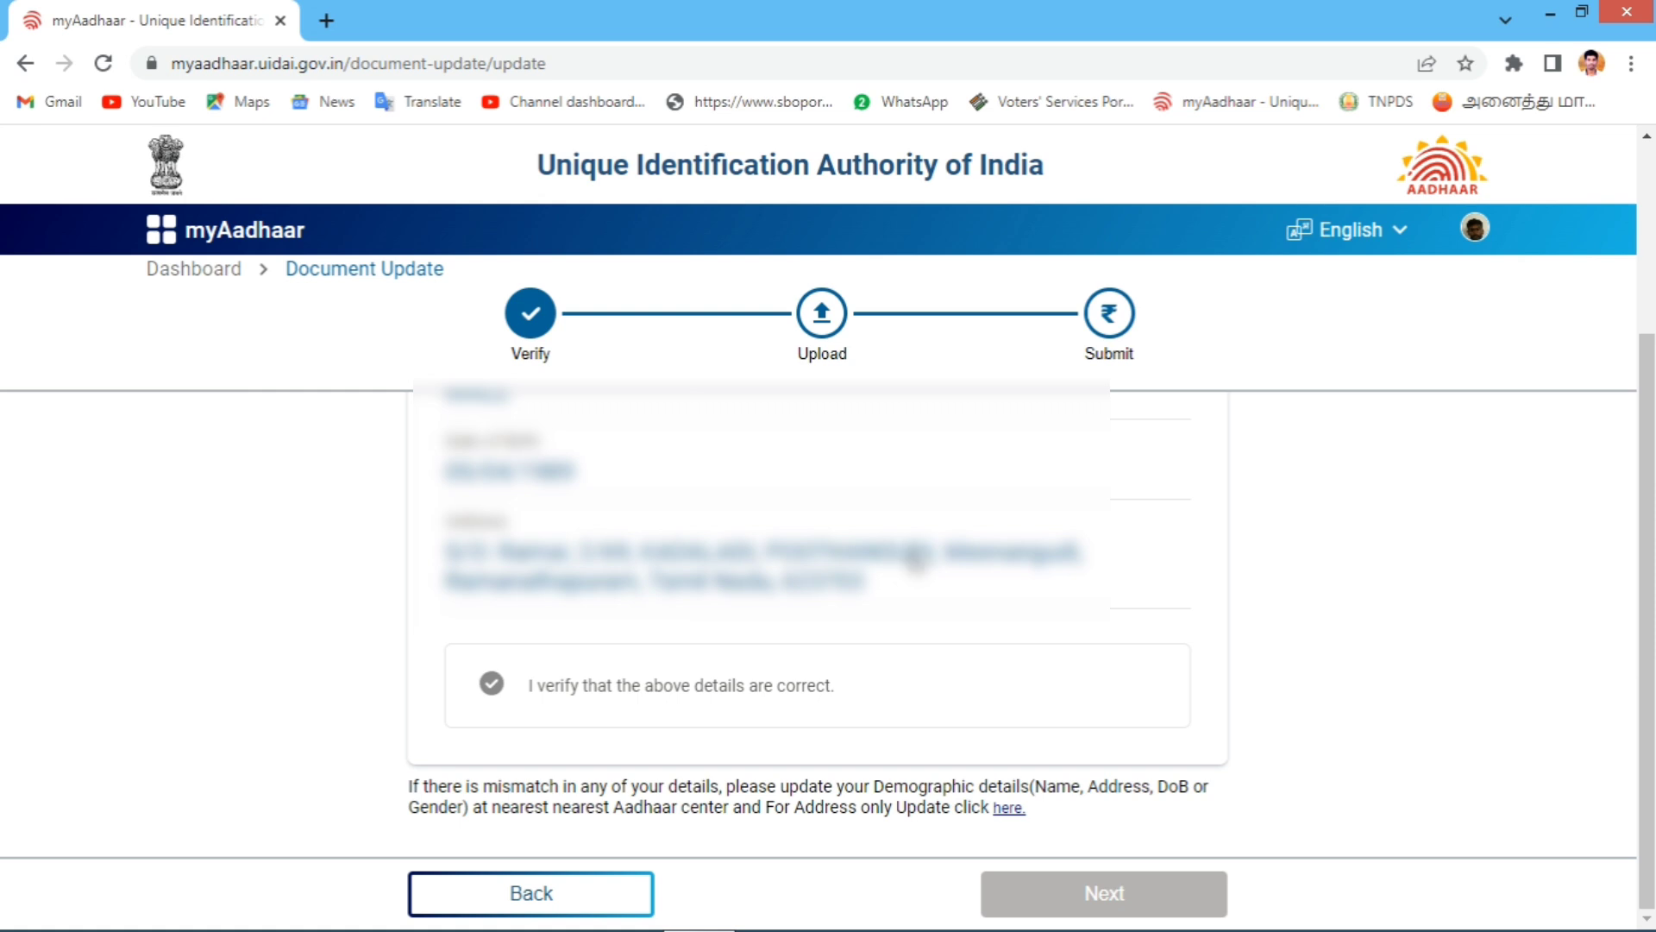
click(748, 685)
click(1131, 895)
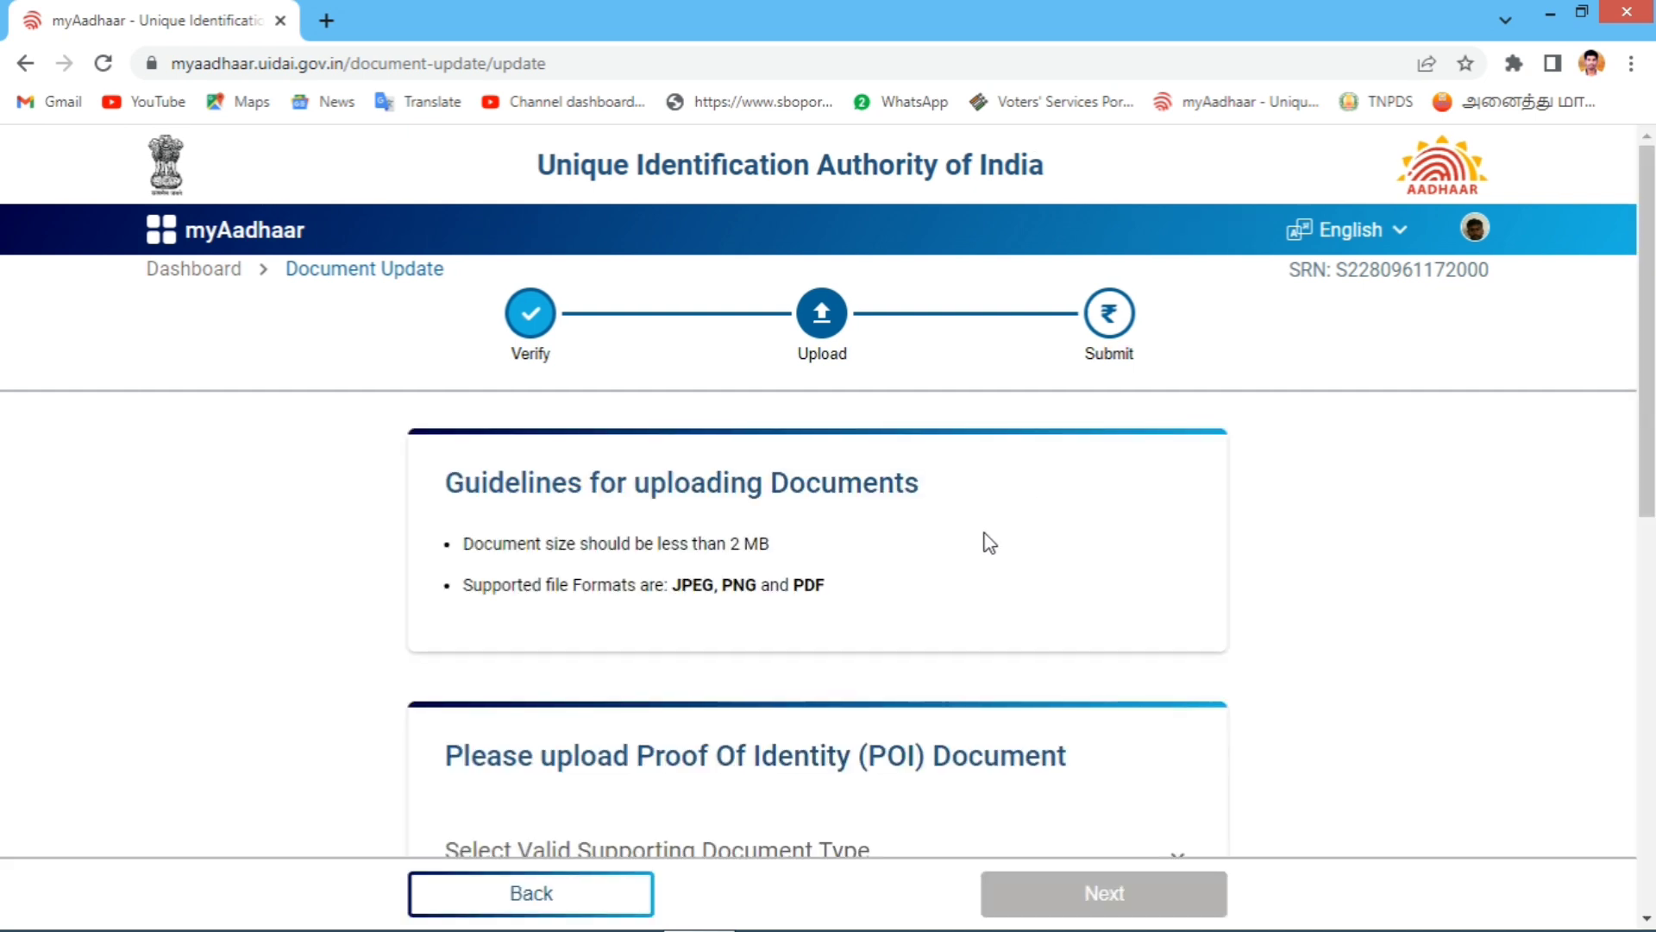
- Select PAN Card / e-PAN Card as the Proof of Identity type and acknowledge the advisory
scroll(989, 542, down, 4)
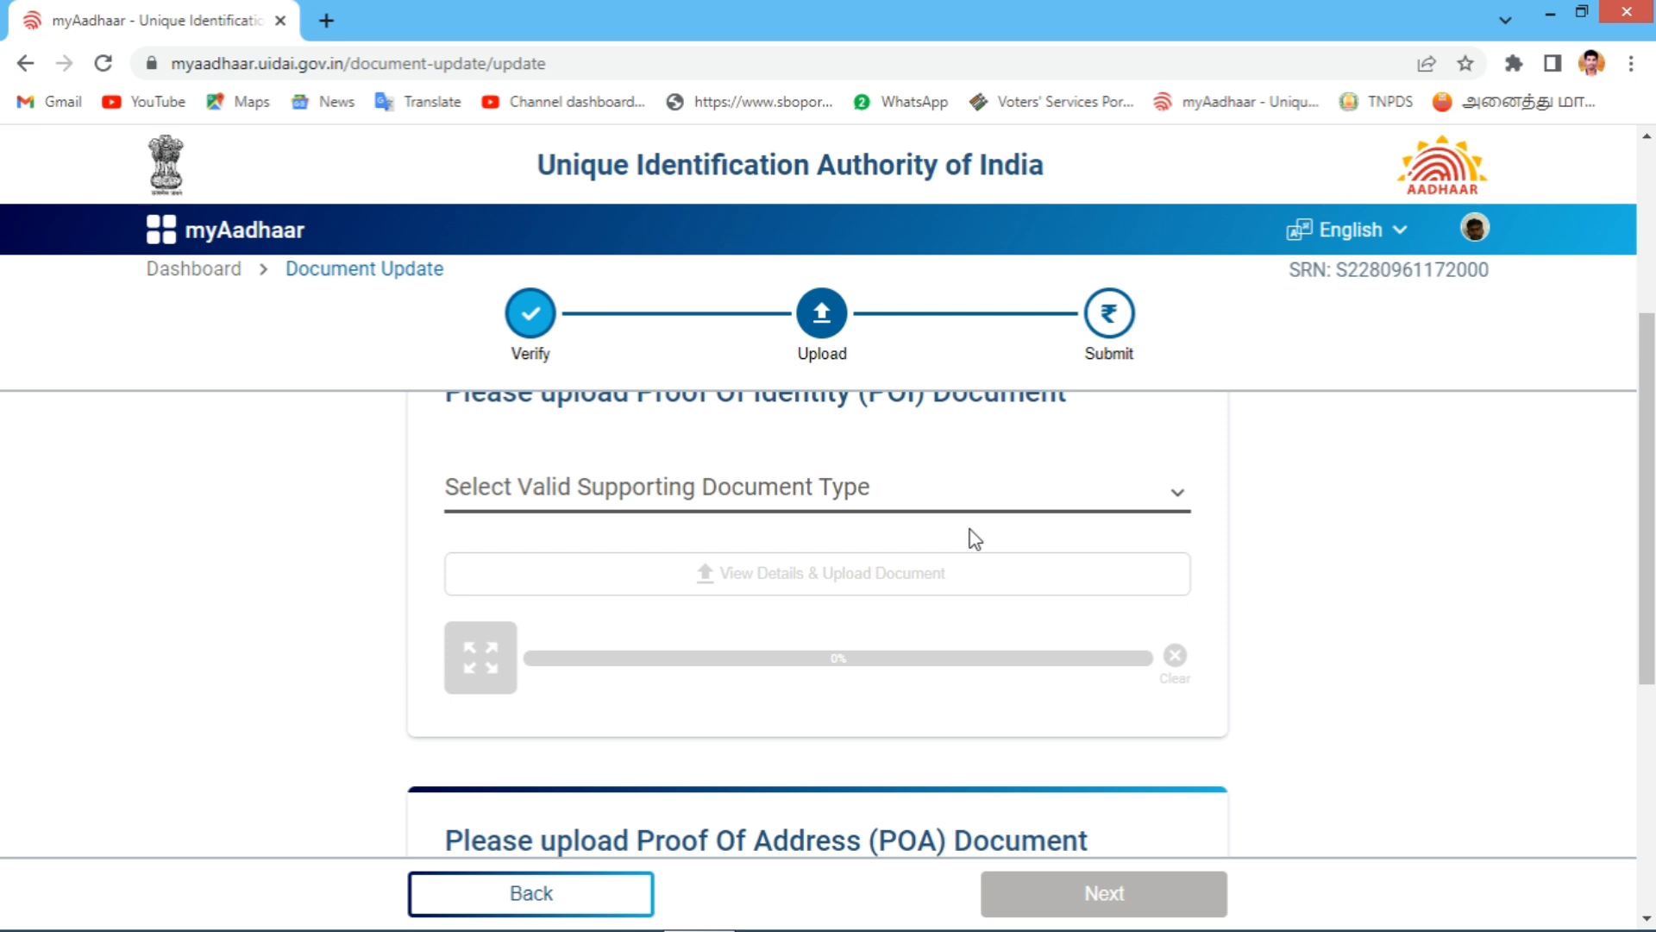
scroll(975, 537, up, 4)
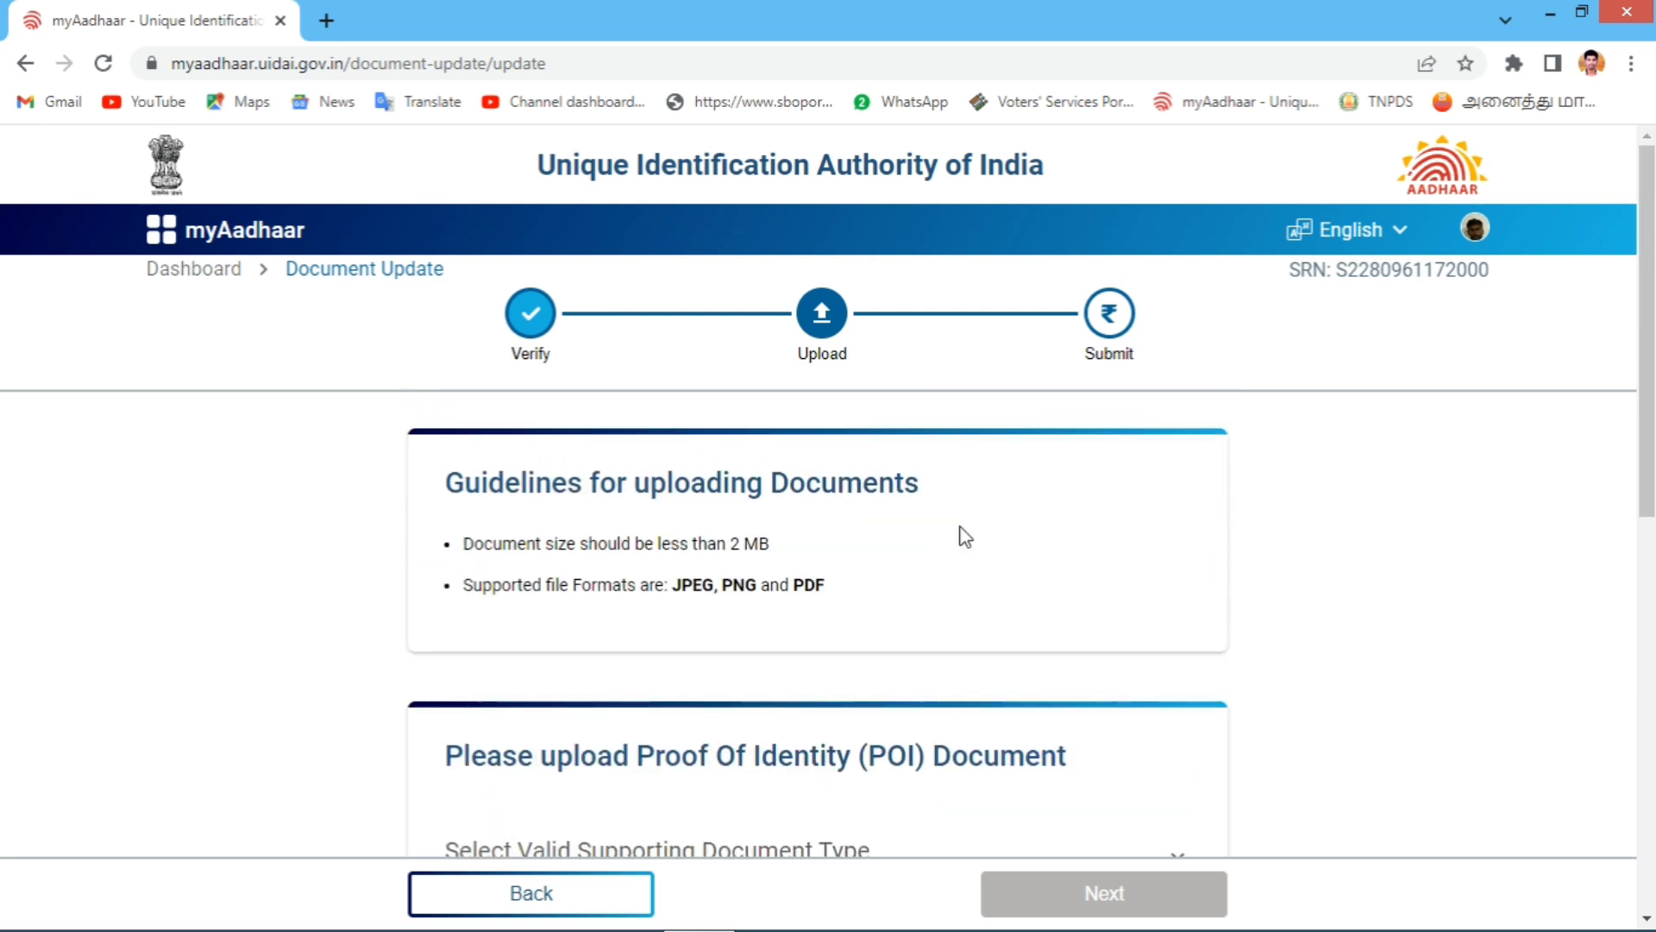
scroll(961, 536, down, 3)
click(848, 610)
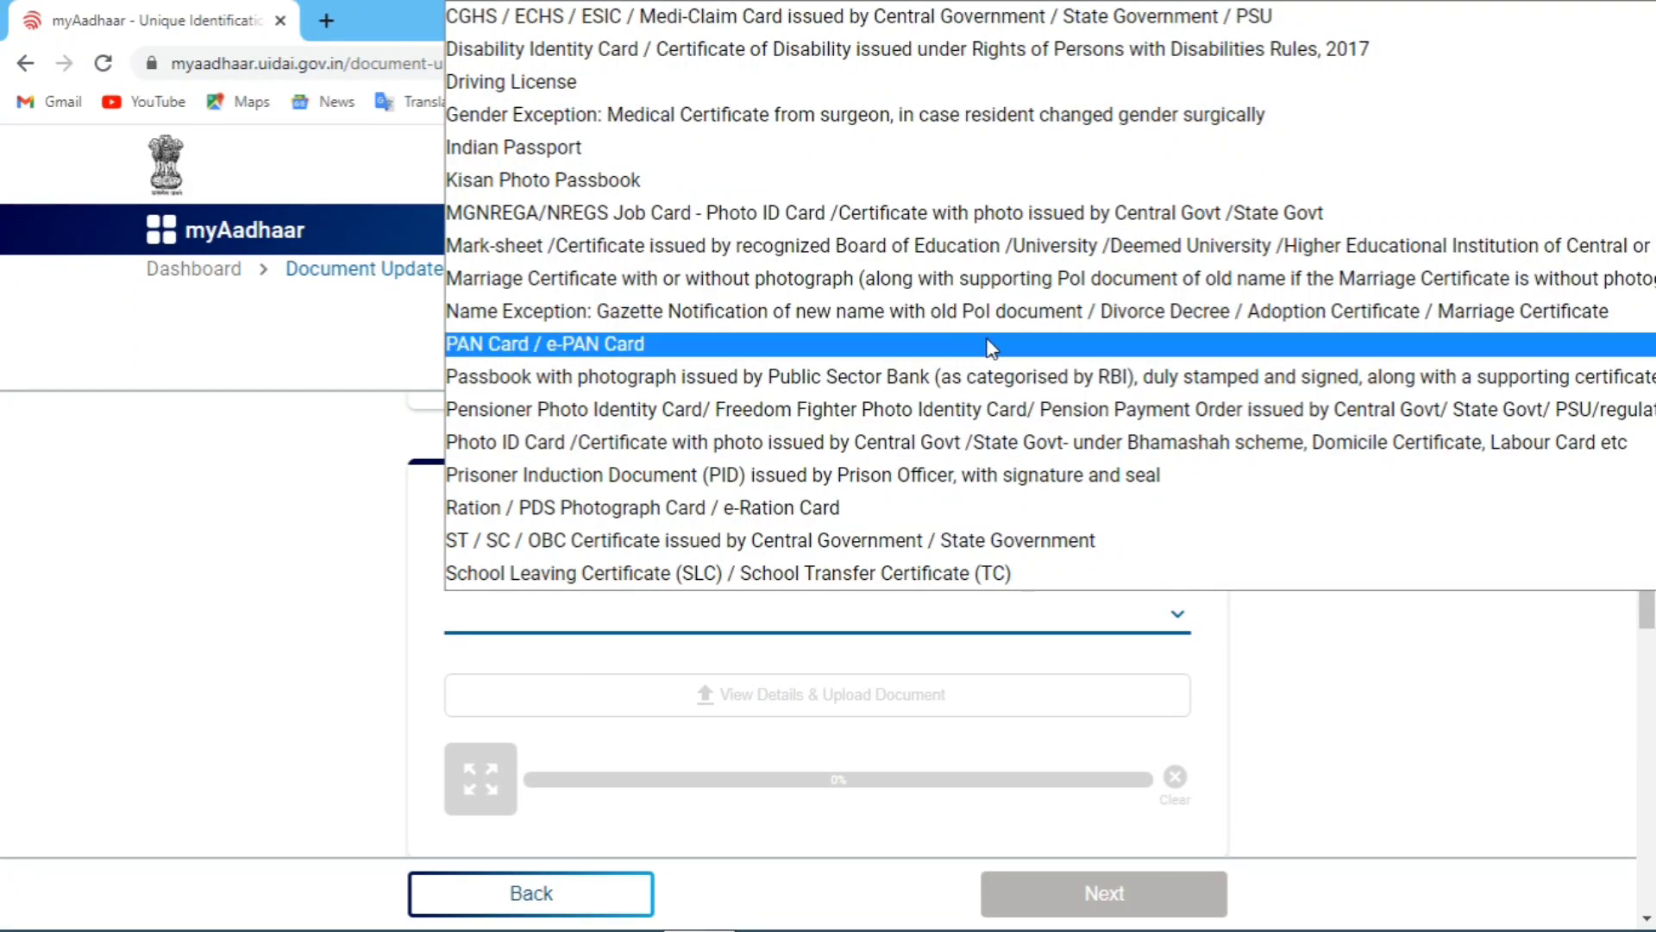
click(863, 344)
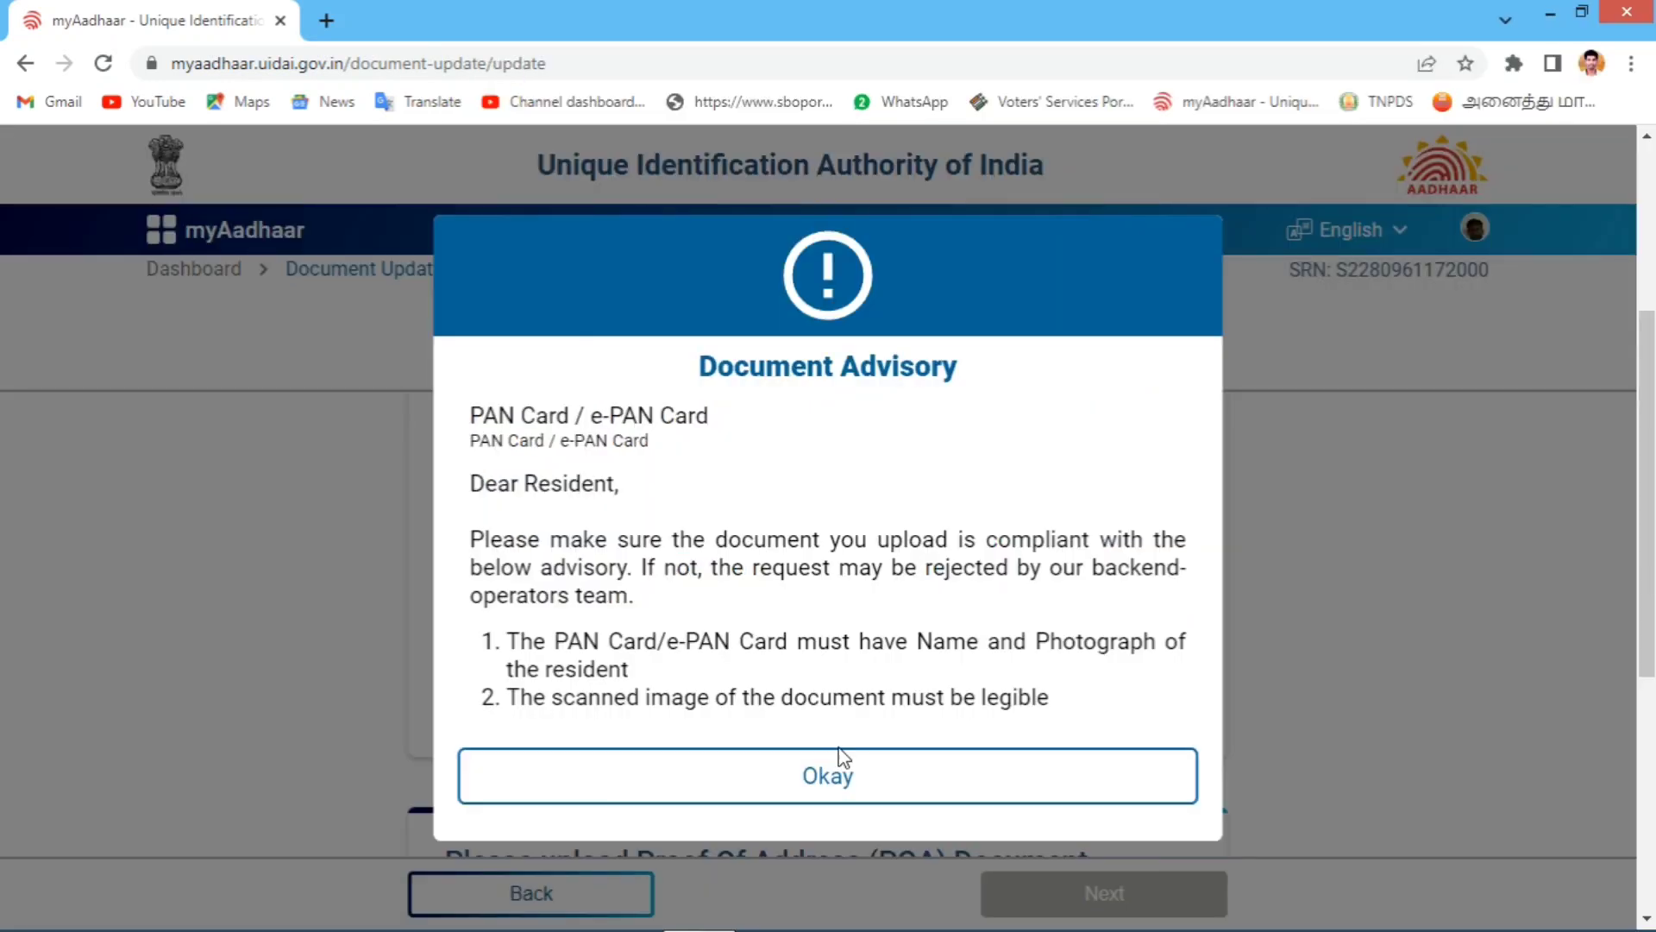
click(836, 768)
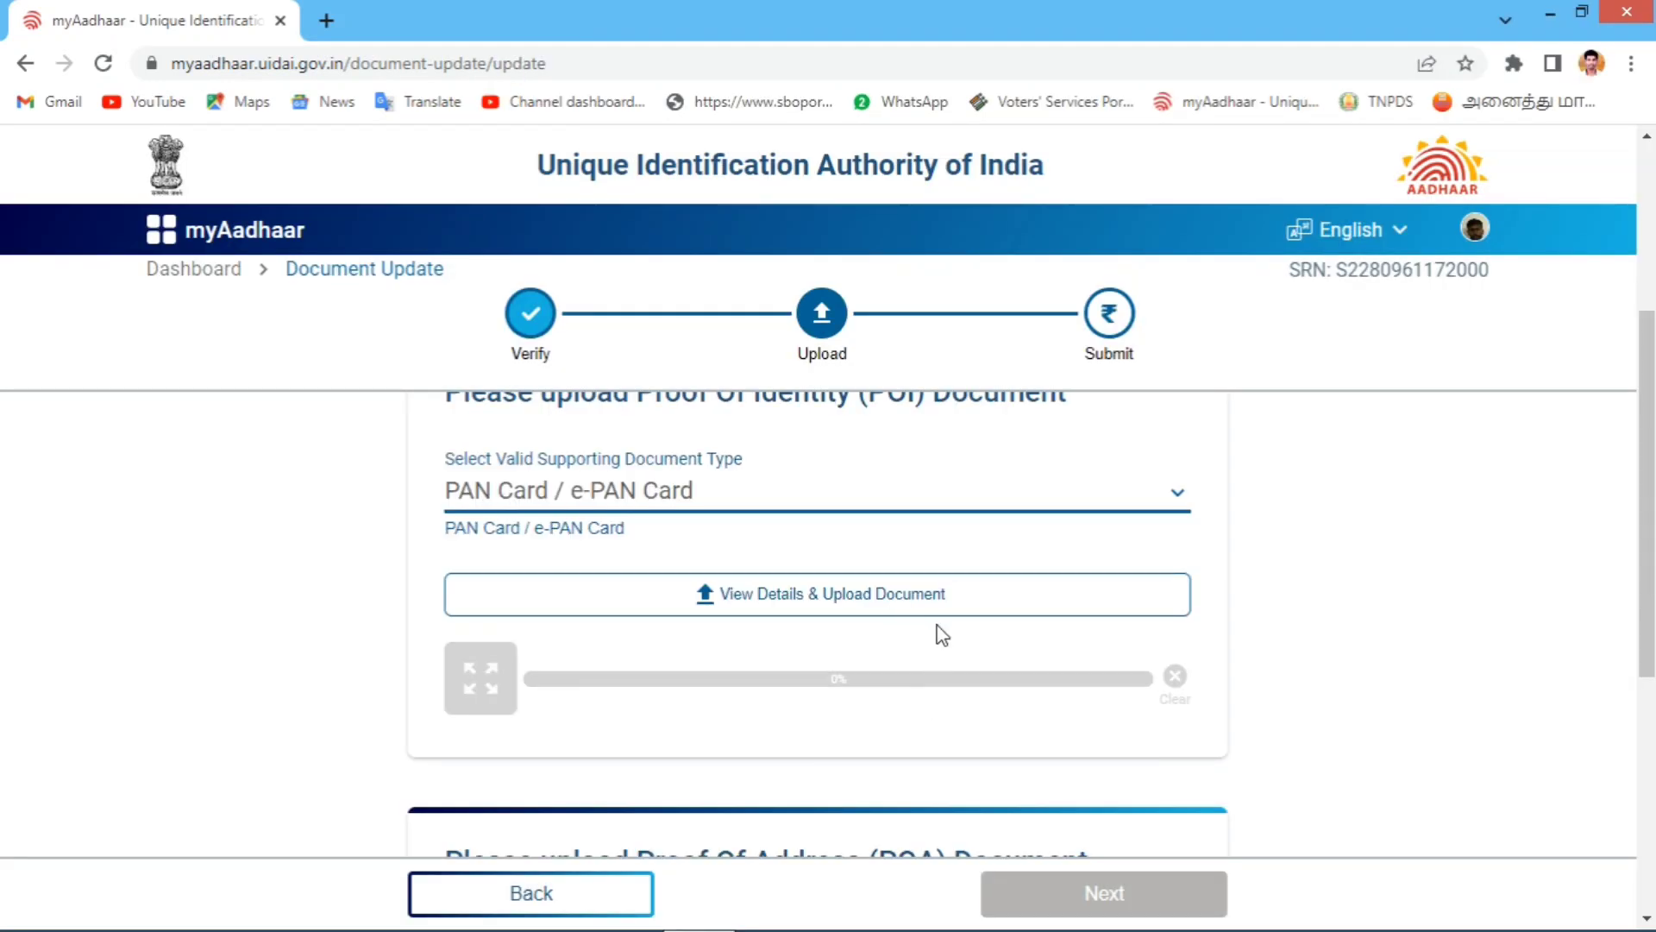
- Go to the PAN card upload file picker, then cancel it without uploading a file
click(880, 591)
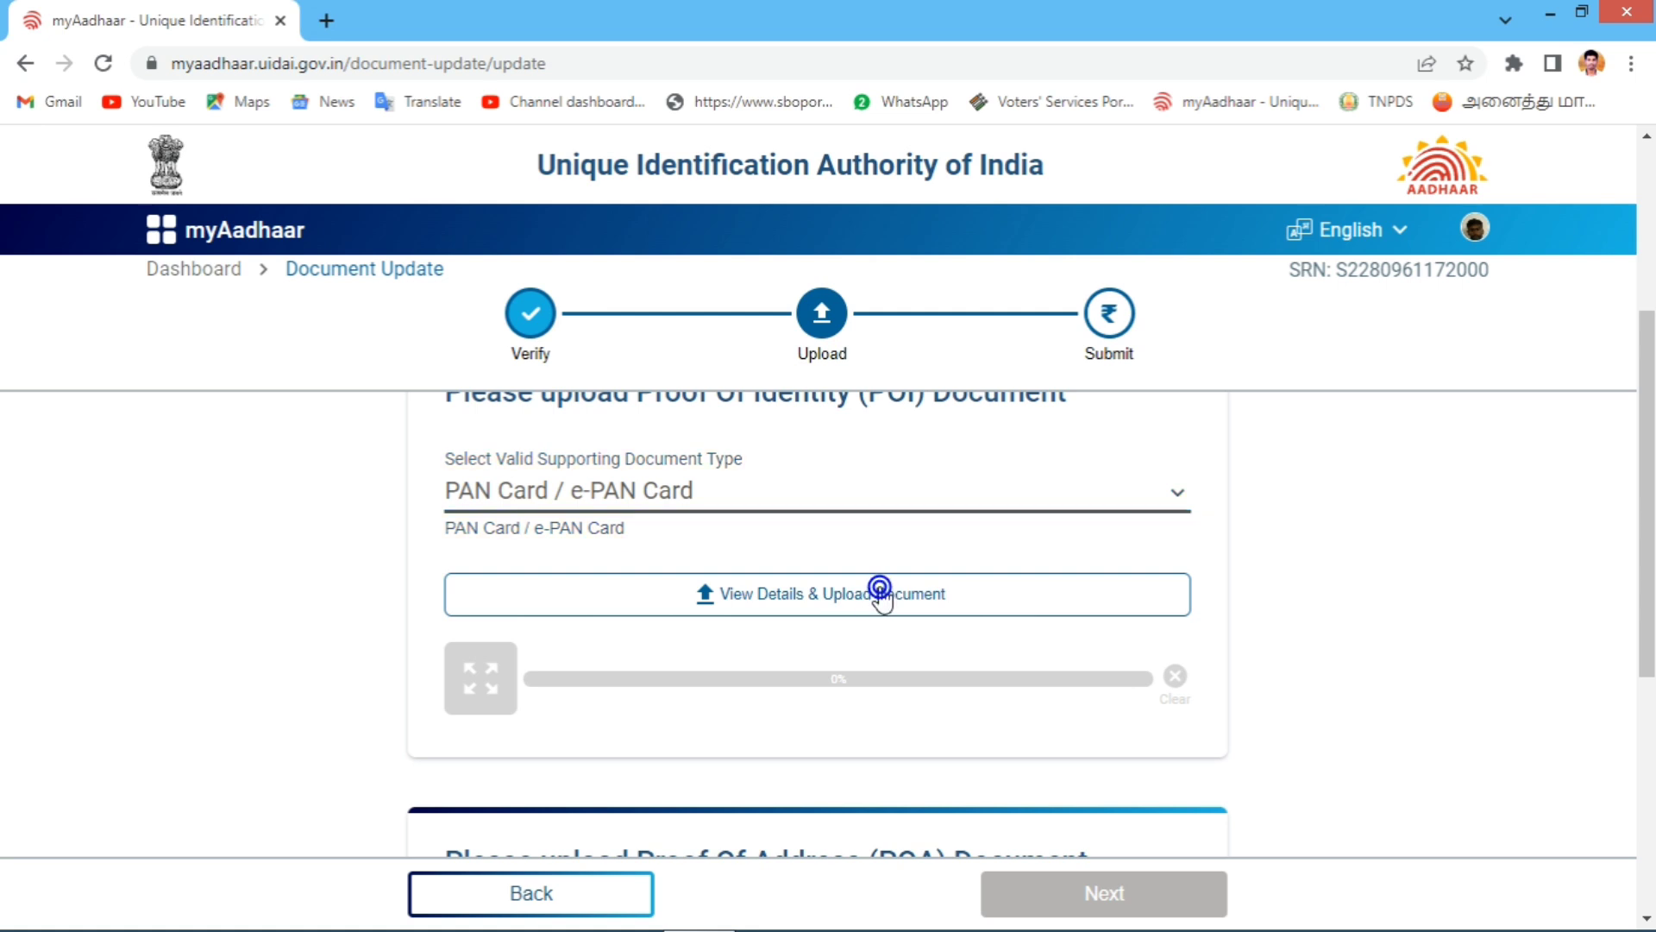
click(853, 597)
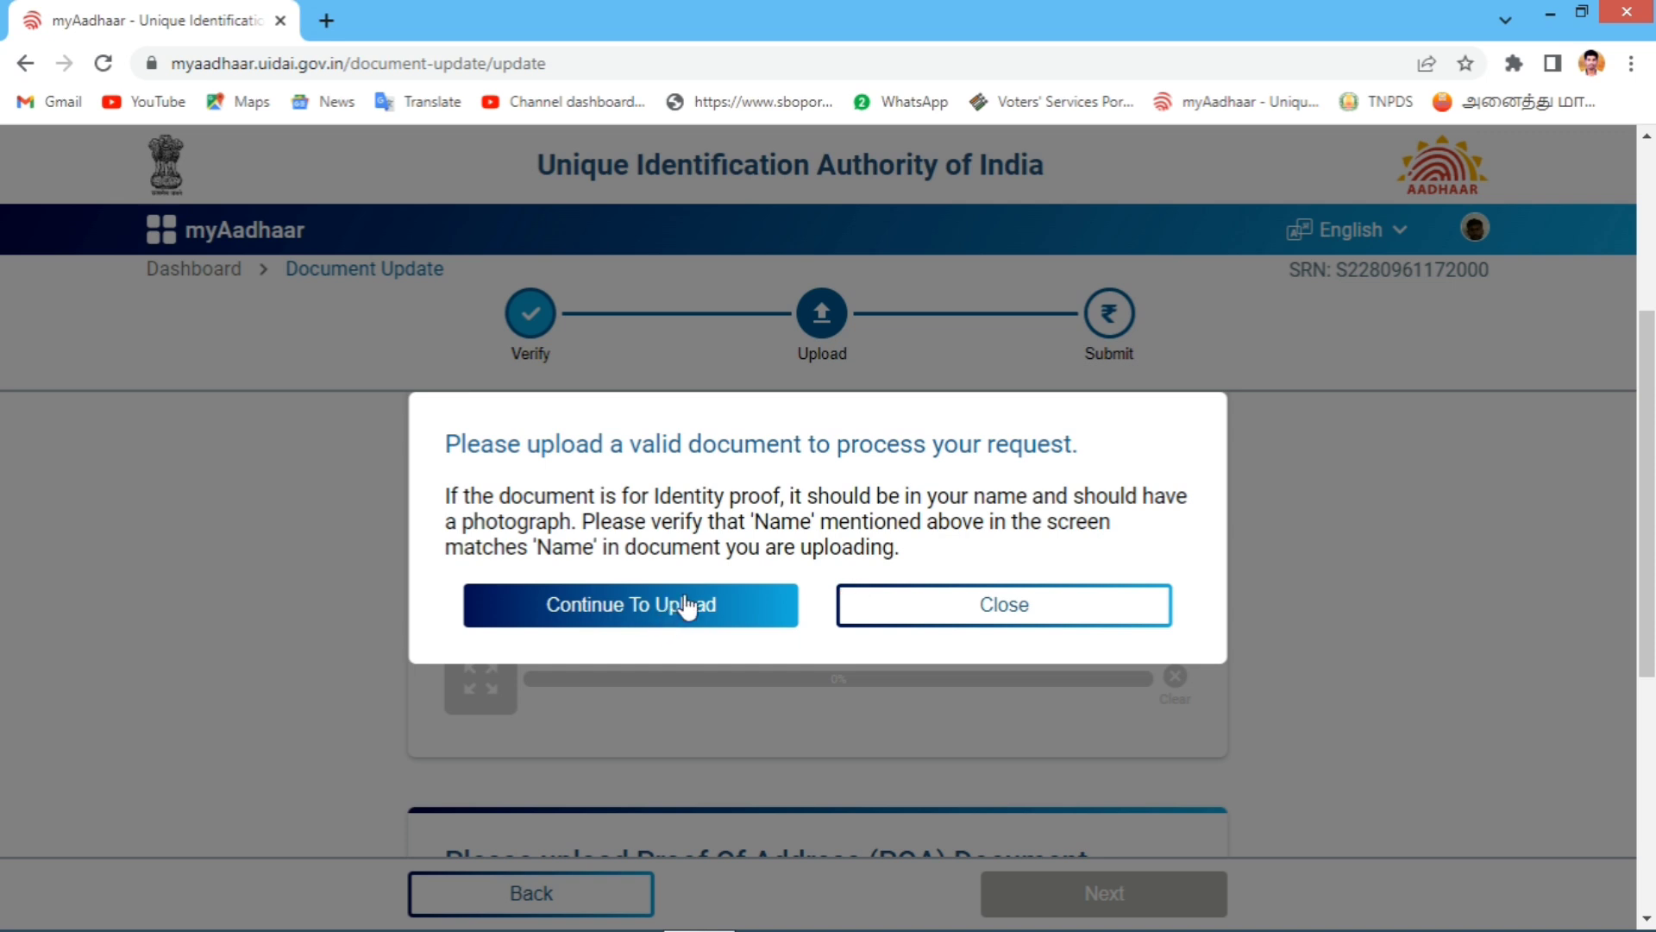
click(713, 608)
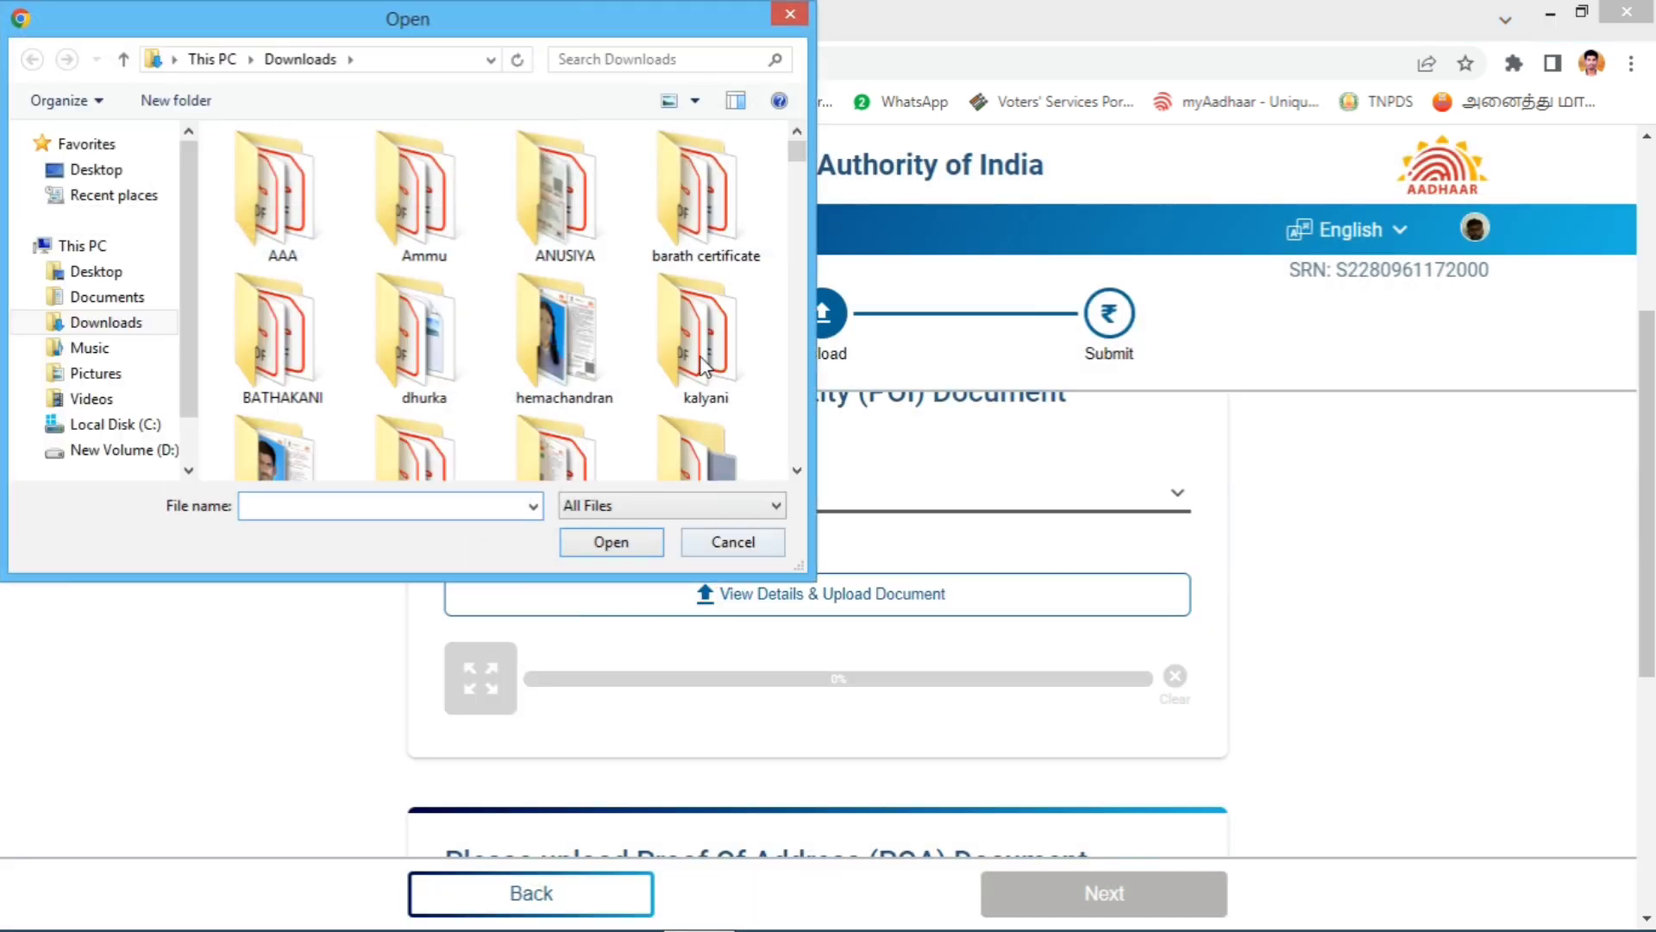
double_click(711, 205)
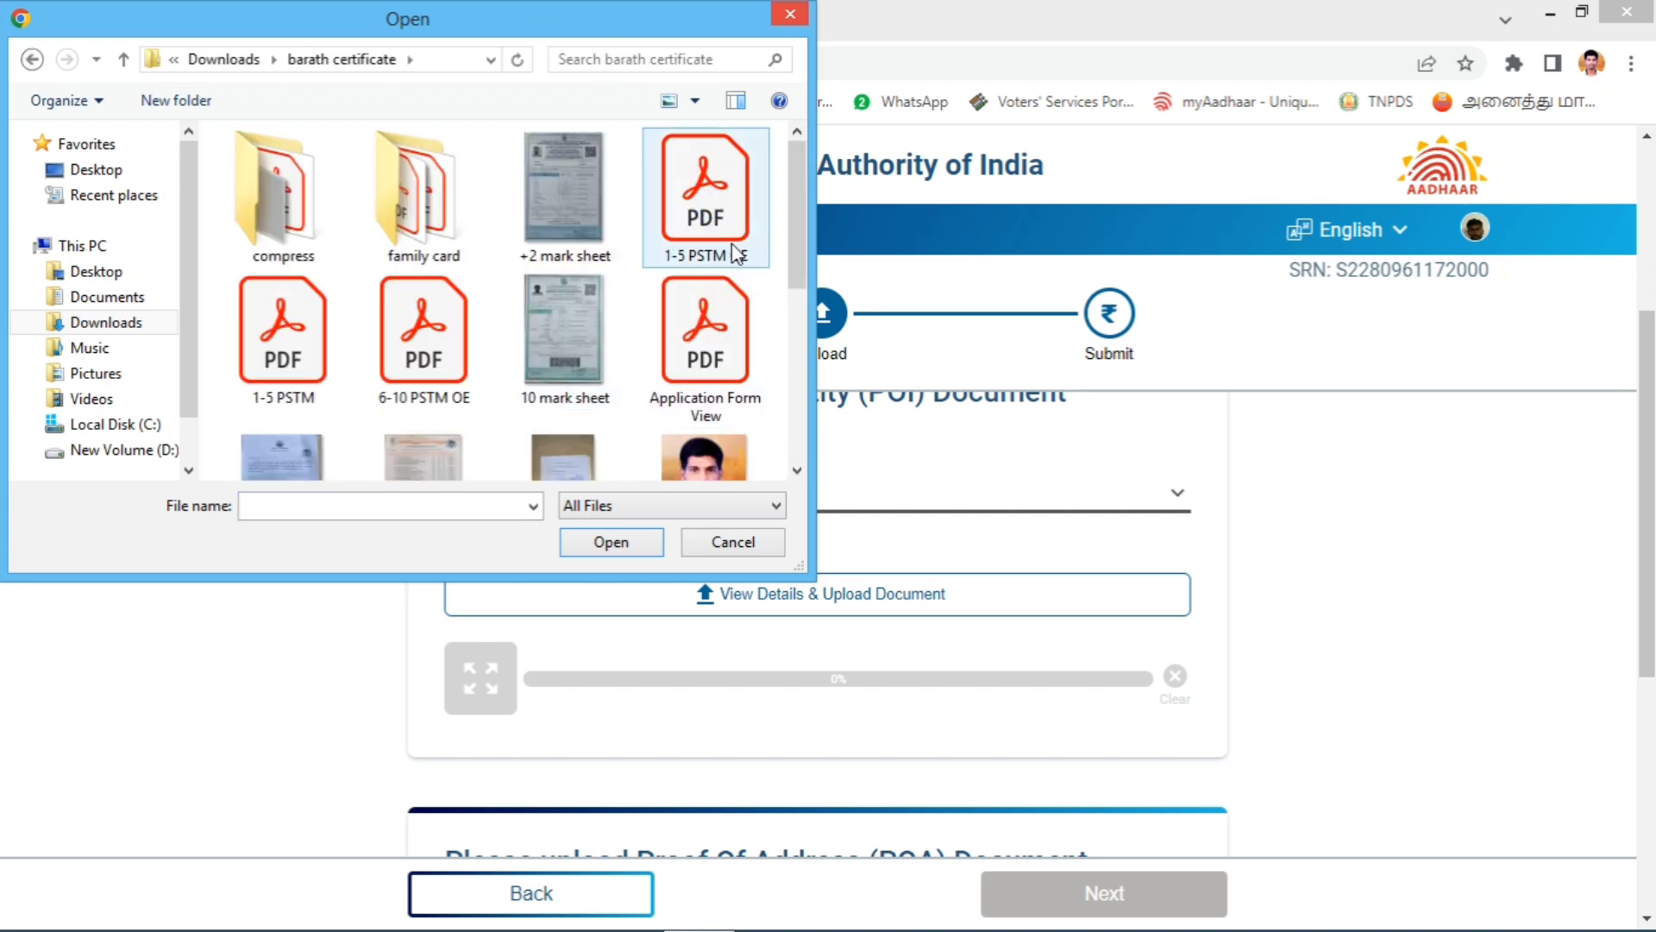
click(734, 542)
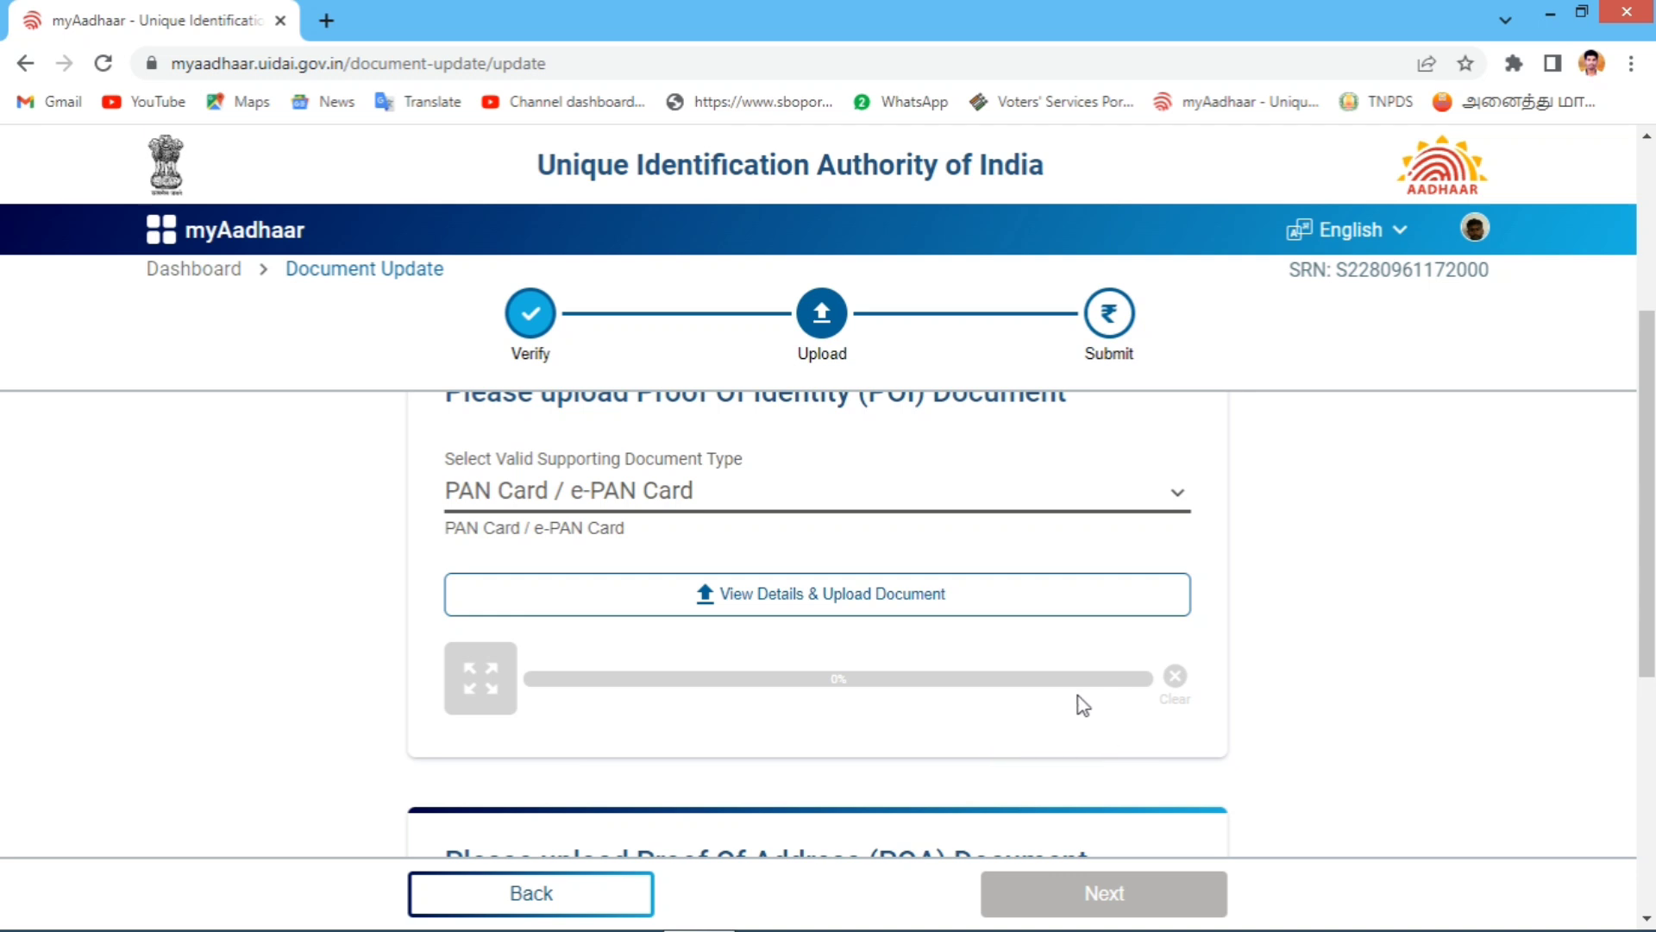
scroll(1083, 705, down, 3)
scroll(1069, 700, down, 2)
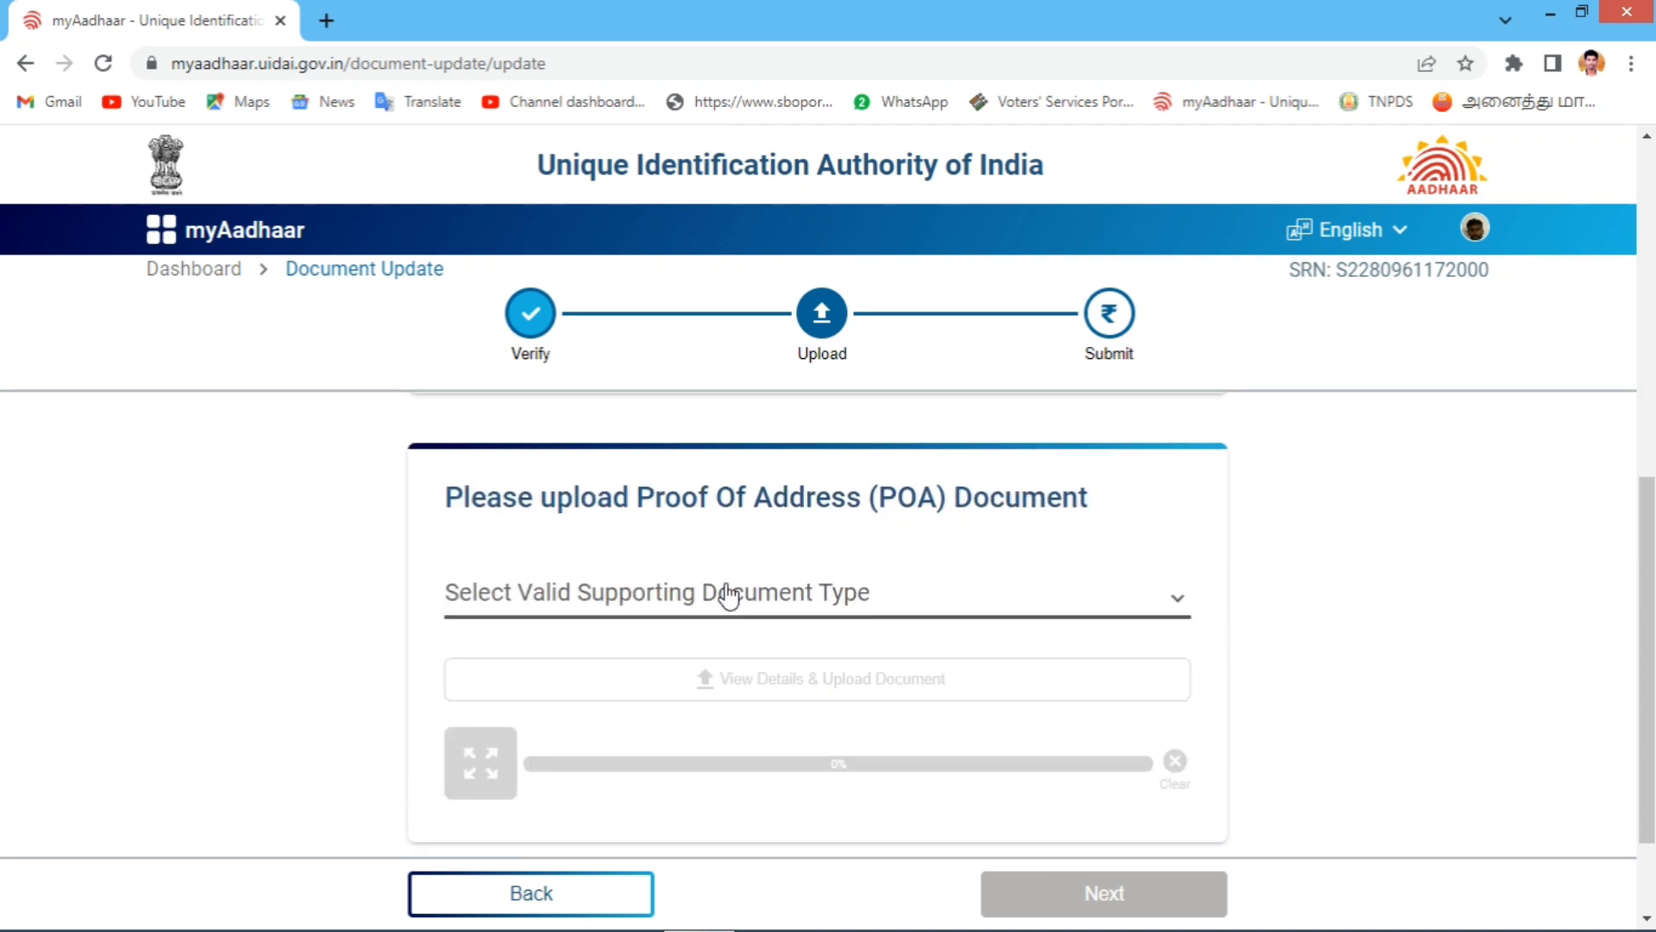
- Select Standard Certificate by Gazetted Officer as Proof of Address, acknowledge the advisory, and tick consent
click(852, 610)
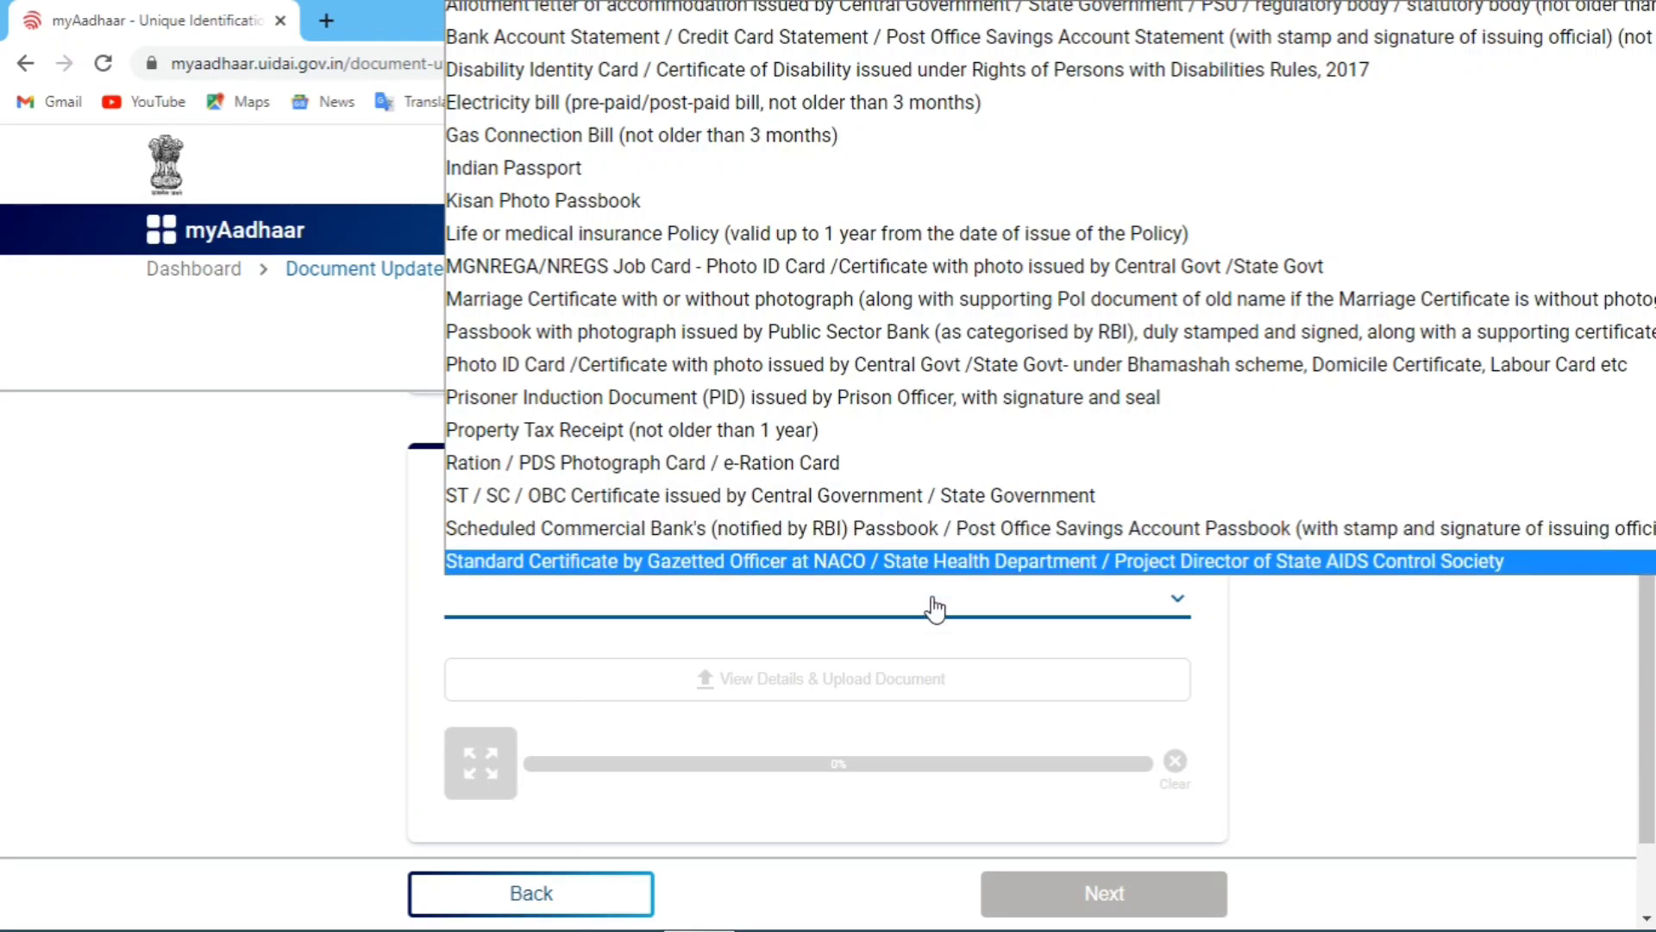
click(944, 565)
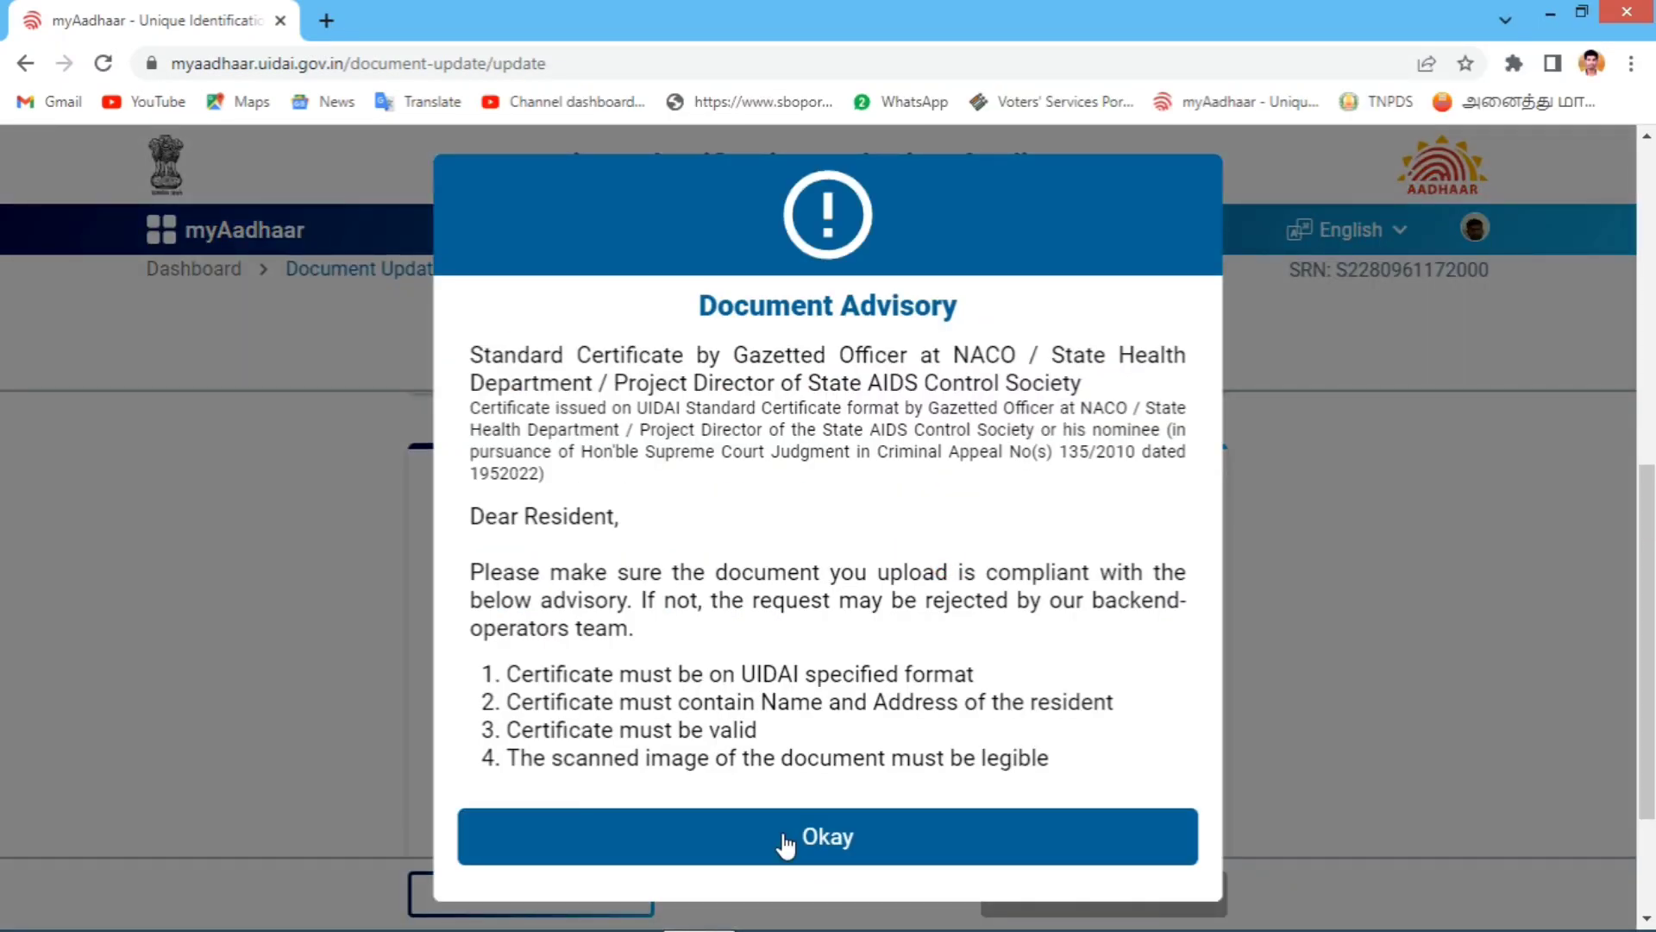
click(784, 835)
scroll(961, 621, down, 1)
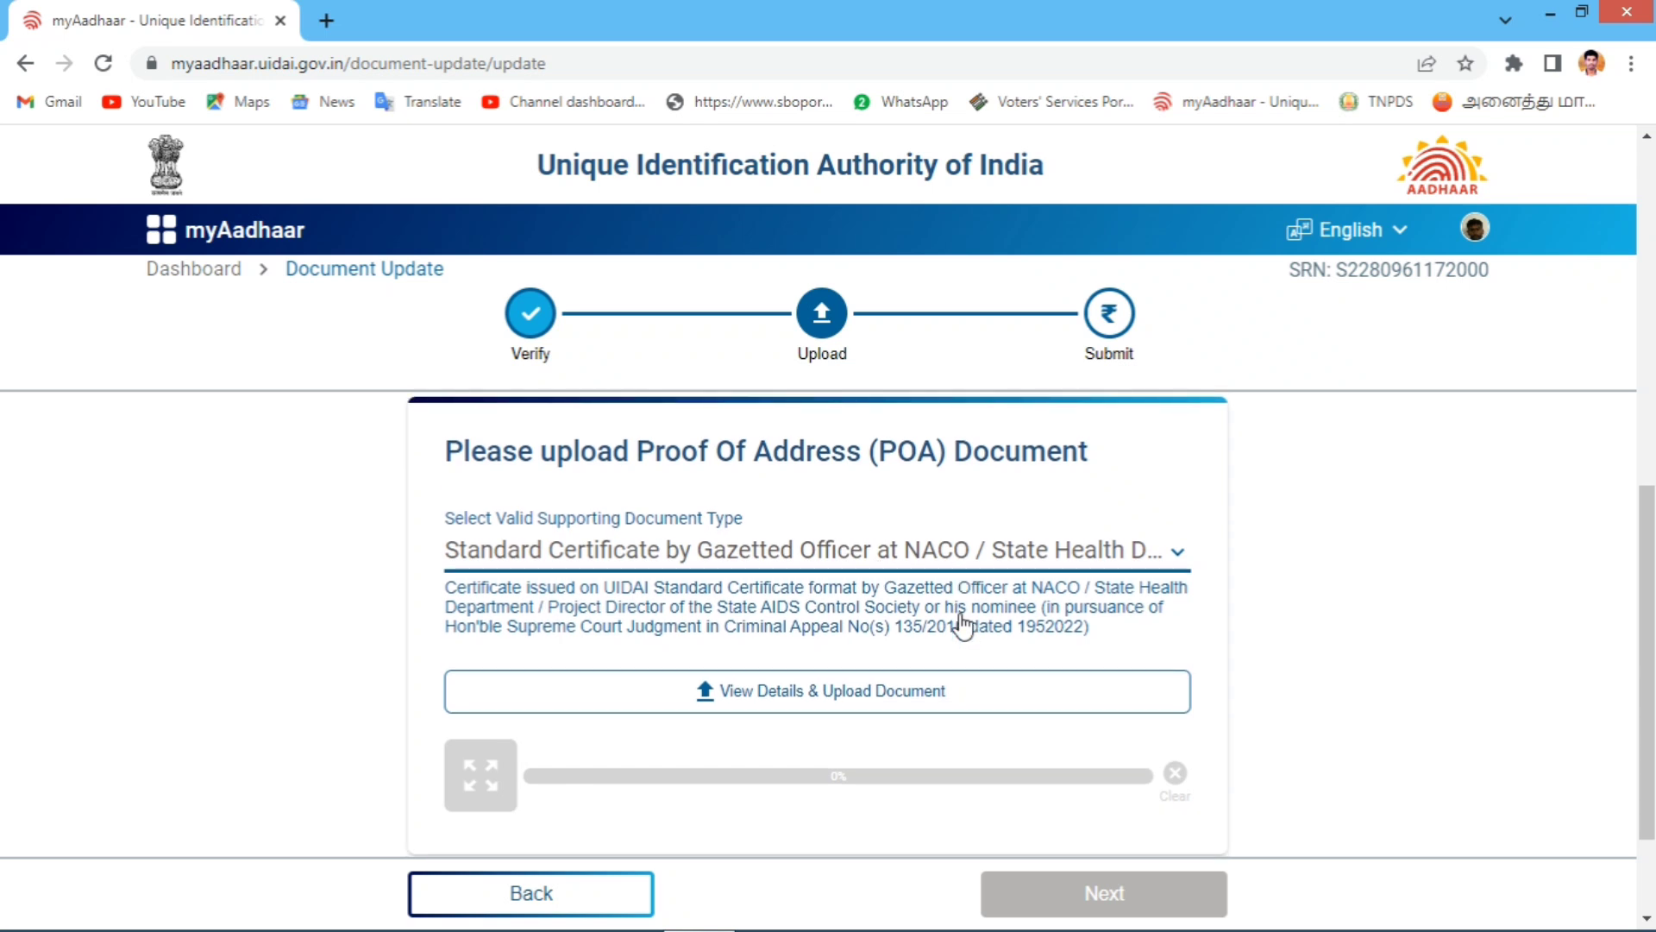
scroll(1031, 695, down, 1)
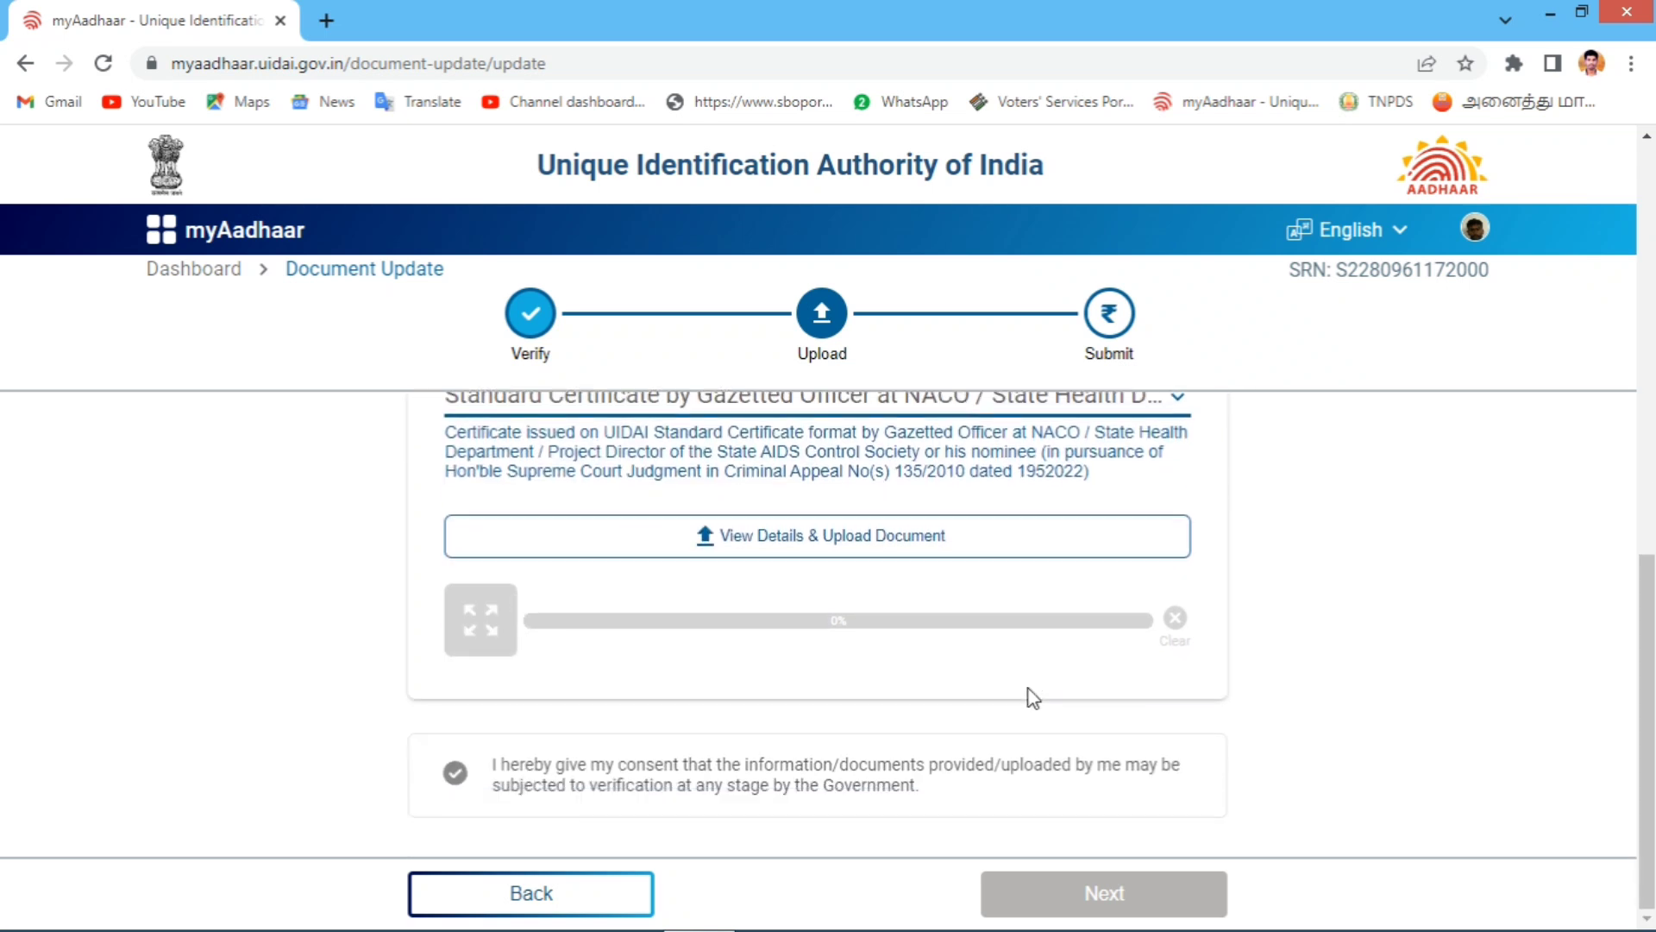
click(635, 787)
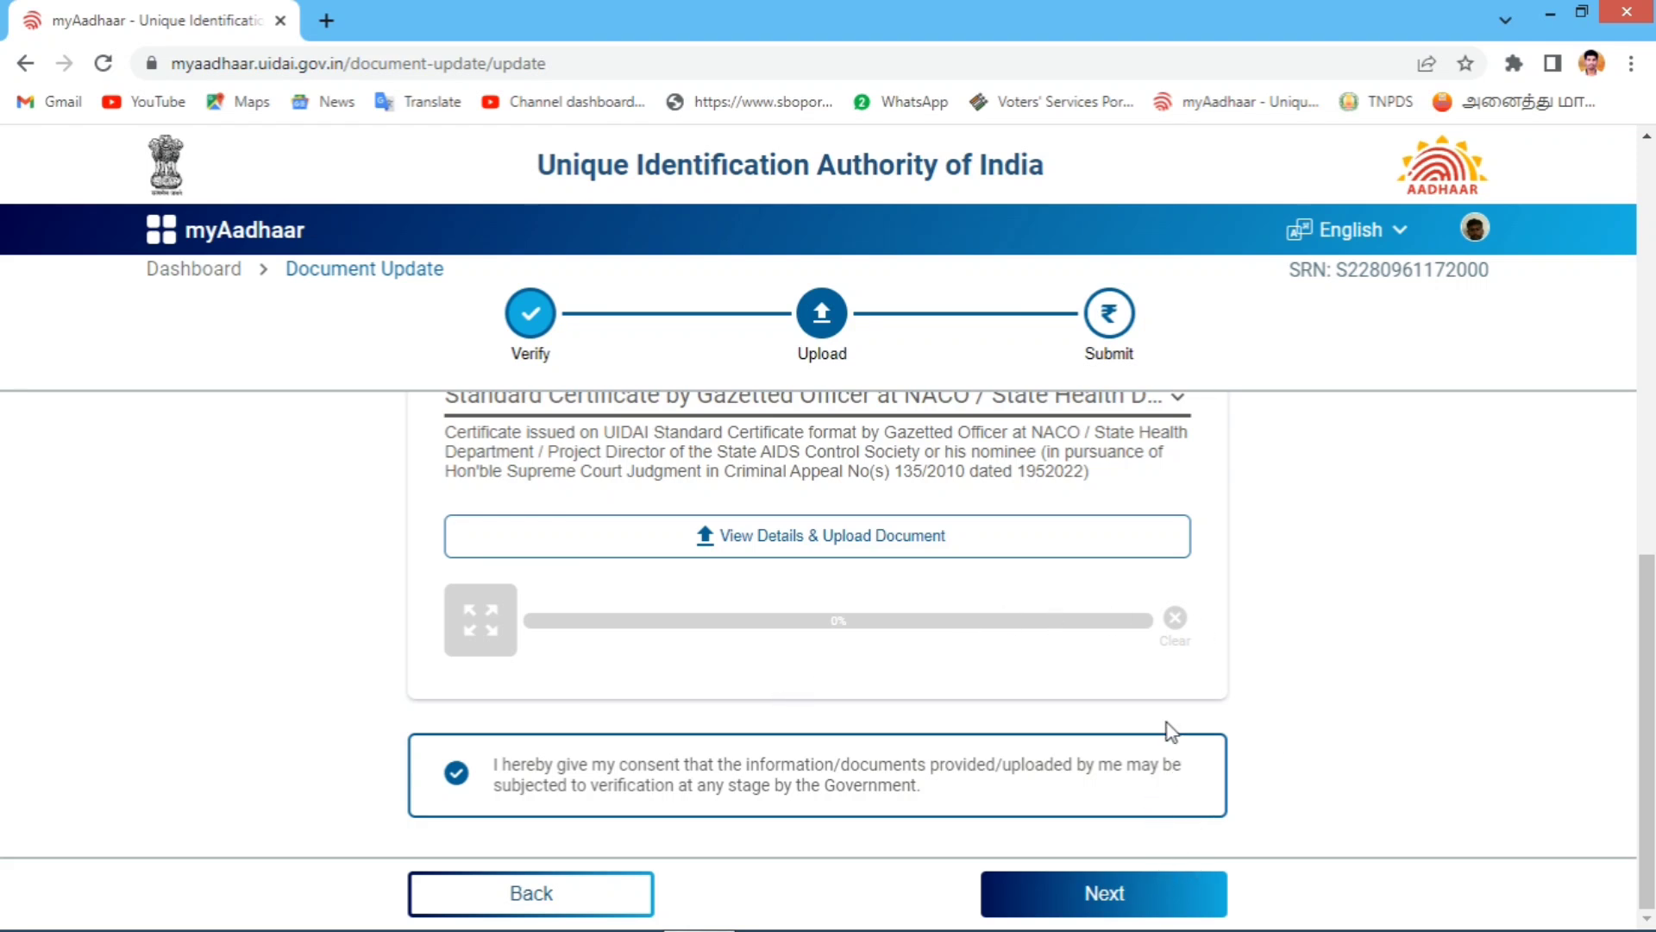
scroll(1165, 724, up, 3)
scroll(1164, 708, up, 6)
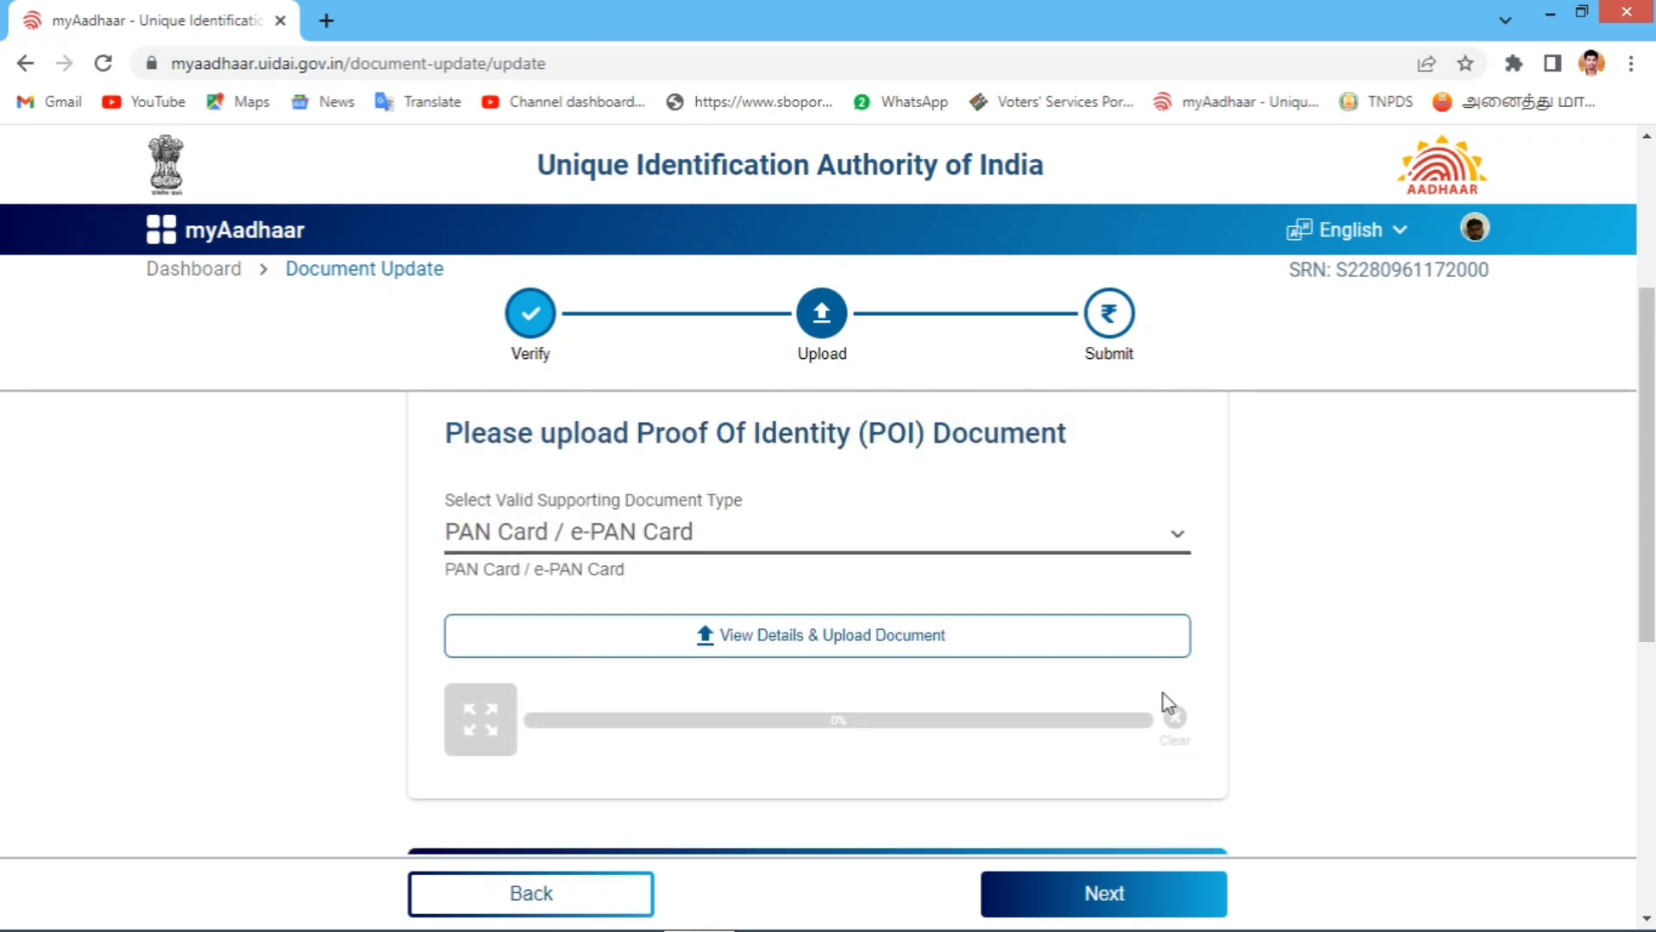
- Return to the Dashboard, expand the completed request's stages, and try deleting the draft Document Update request
click(209, 278)
scroll(929, 502, down, 8)
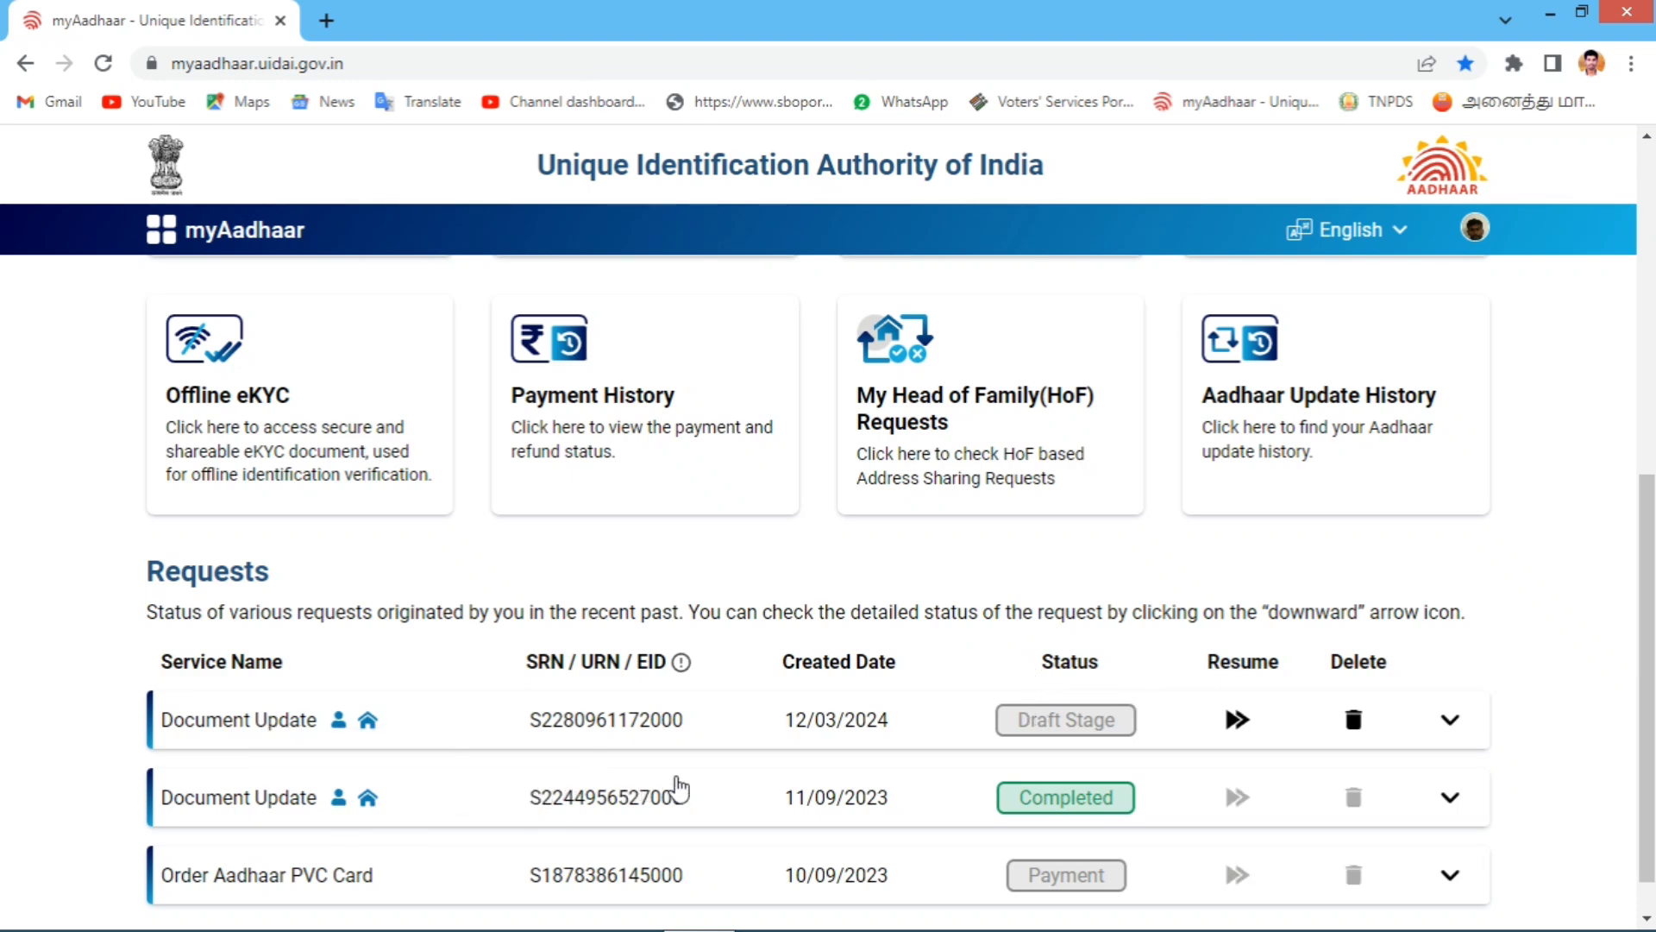
click(1451, 803)
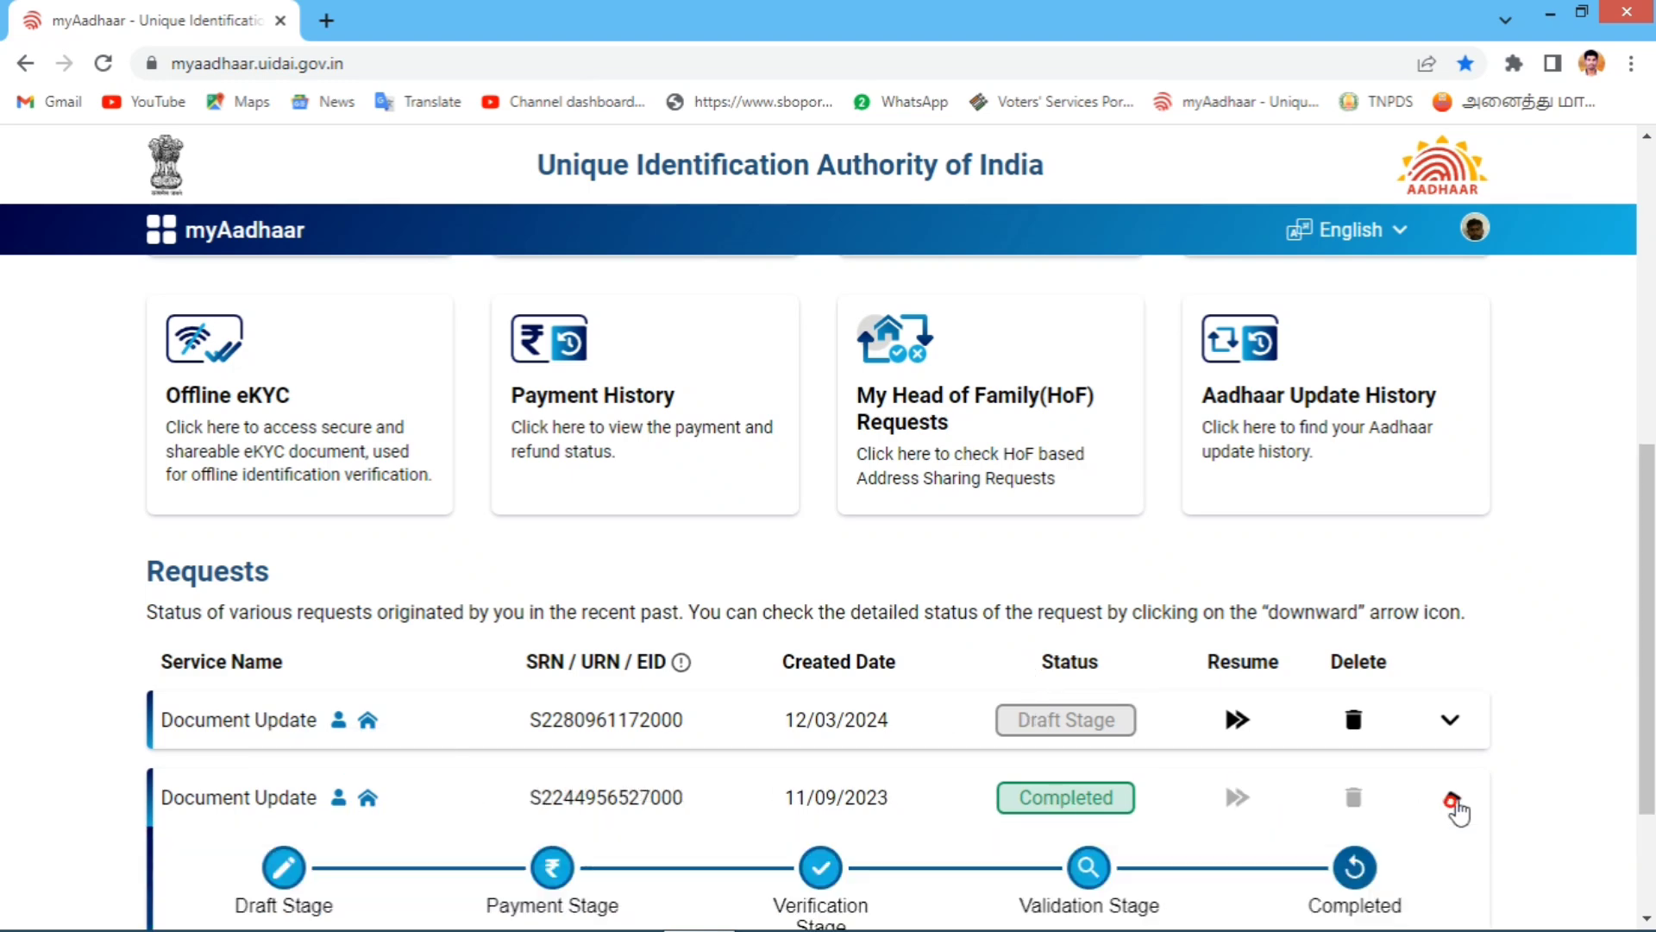
scroll(1453, 795, down, 3)
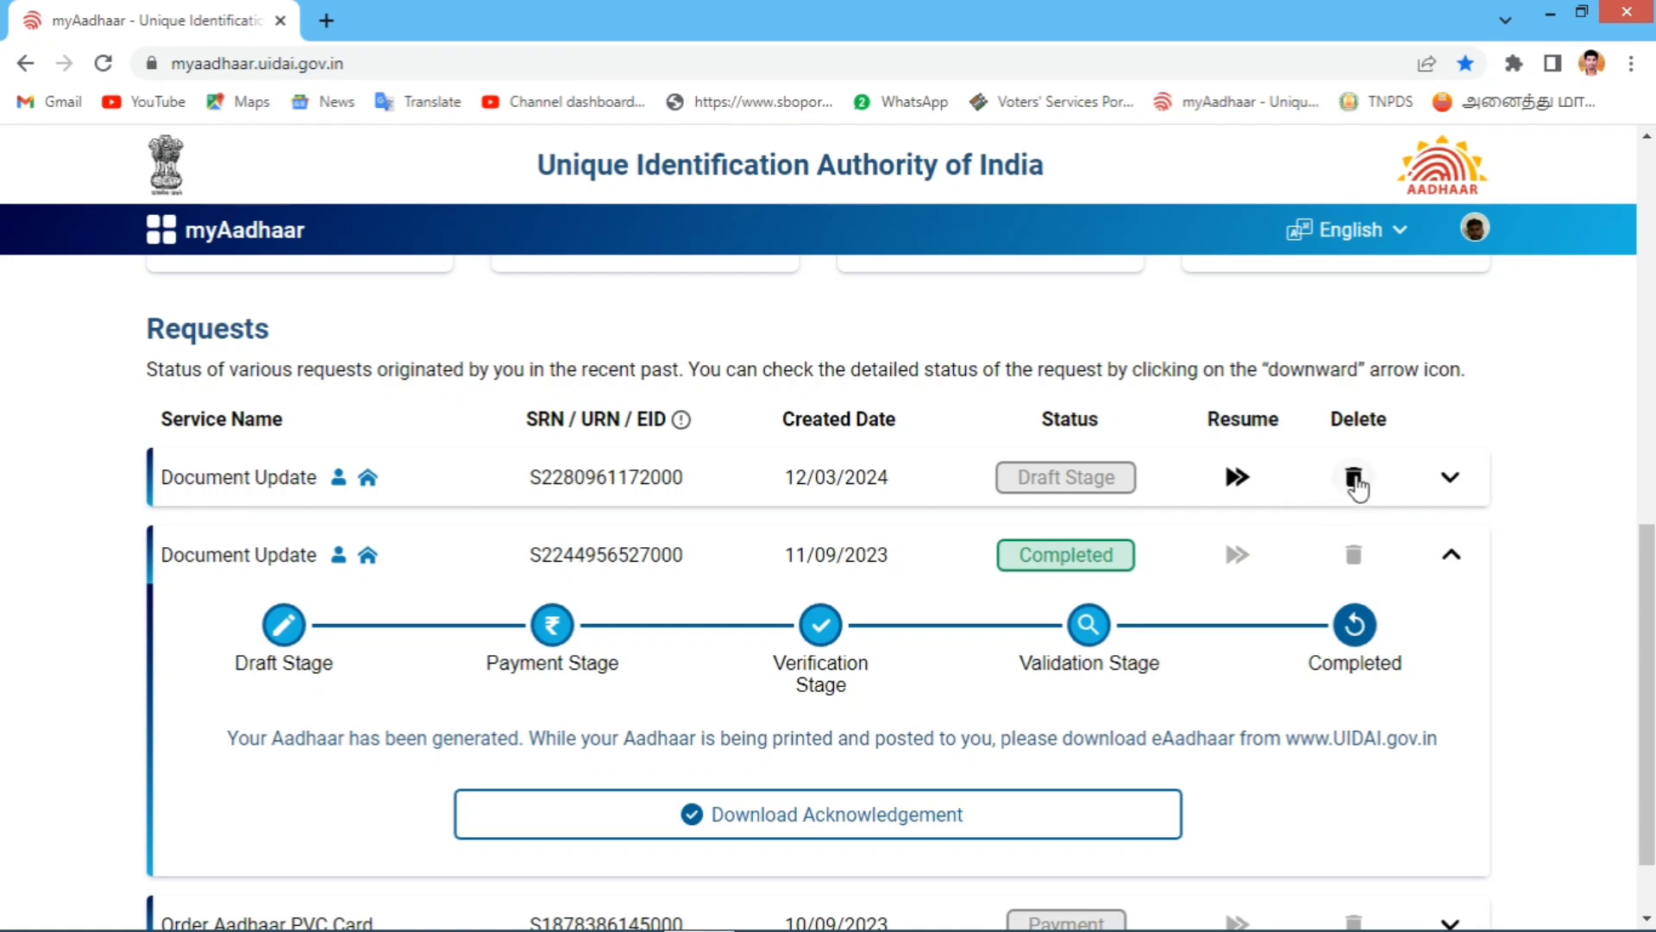
click(1353, 477)
click(964, 706)
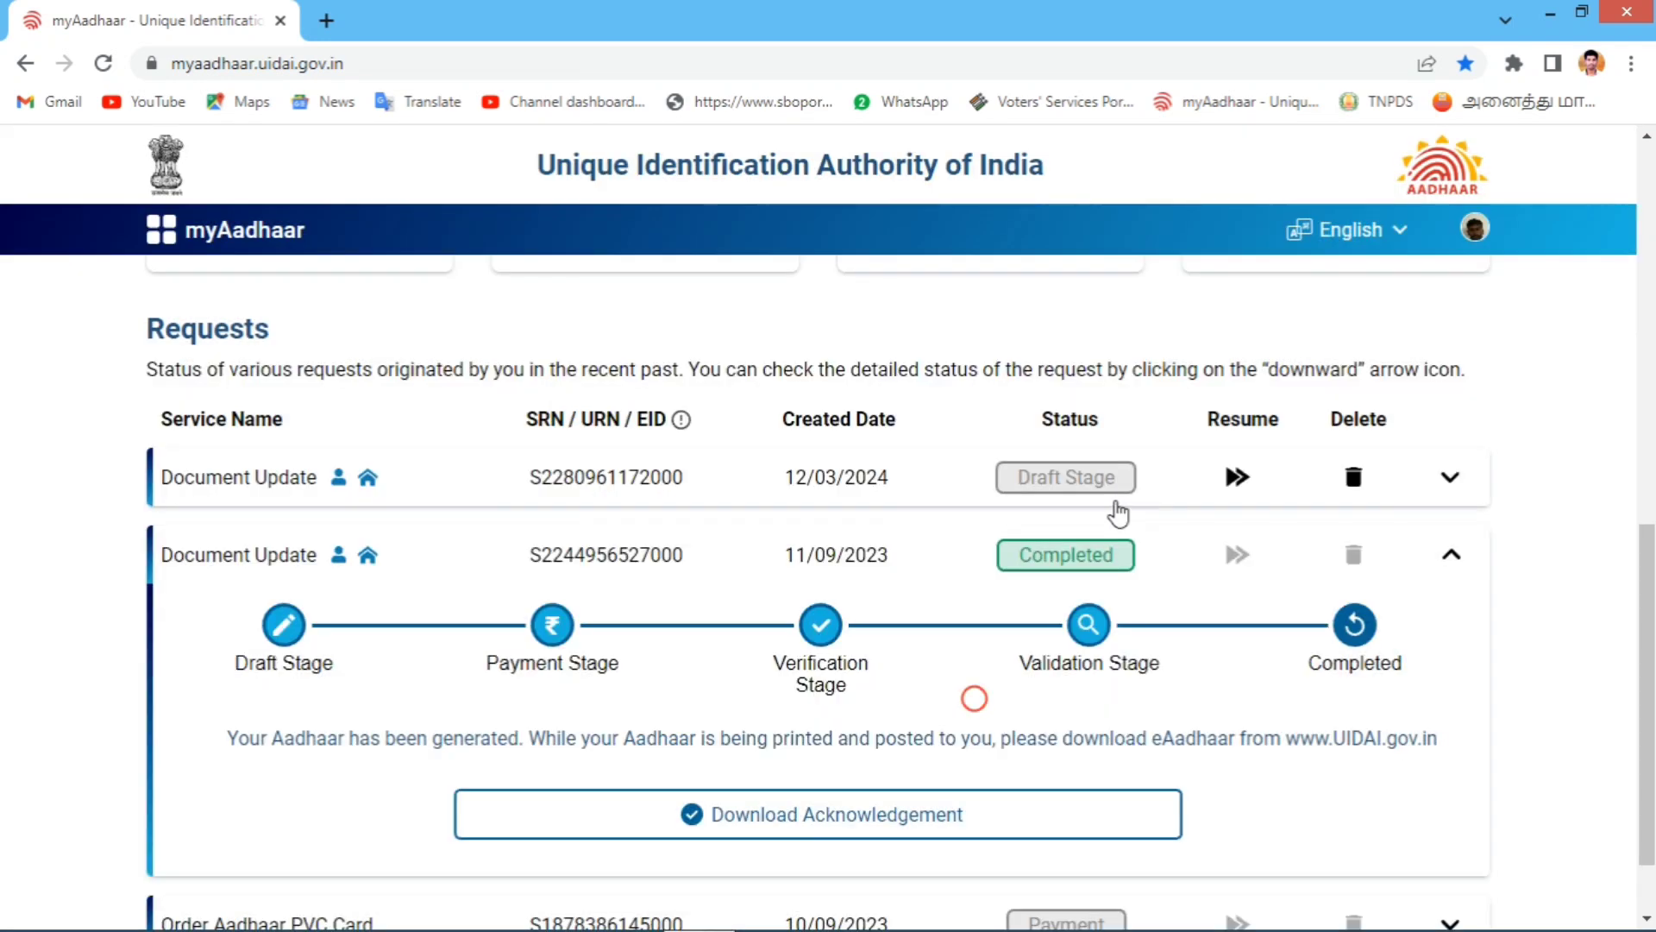